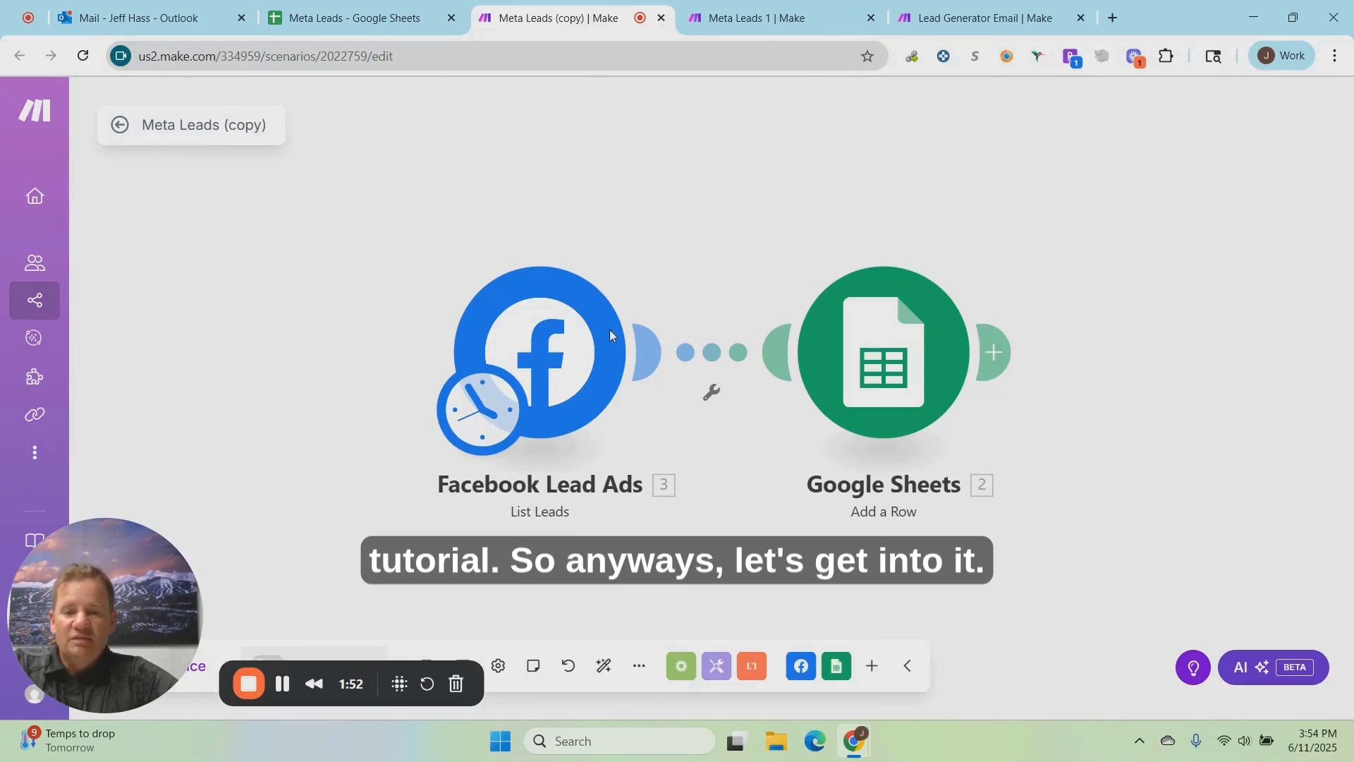
Step: Set the result limit of the Facebook Lead Ads List Leads module to 50 and save its settings
right_click(538, 350)
click(577, 391)
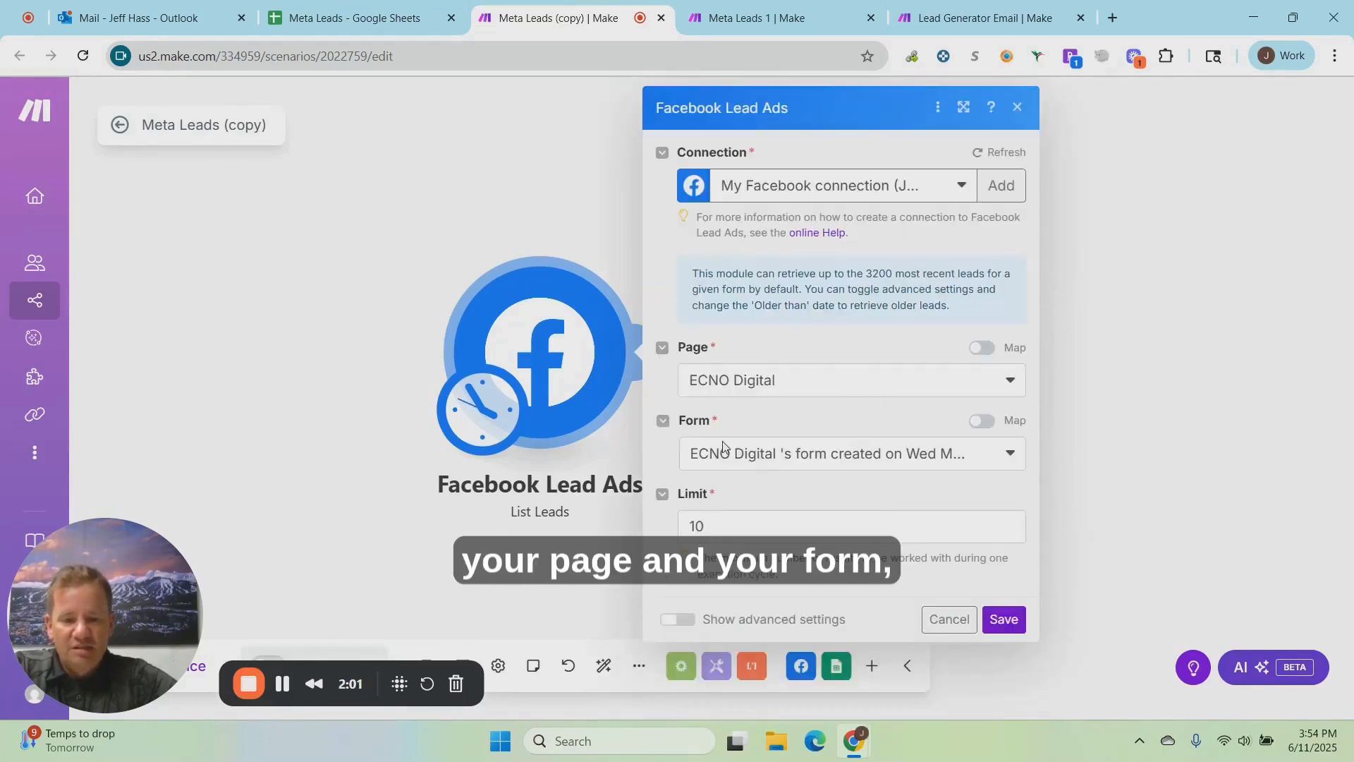
click(722, 529)
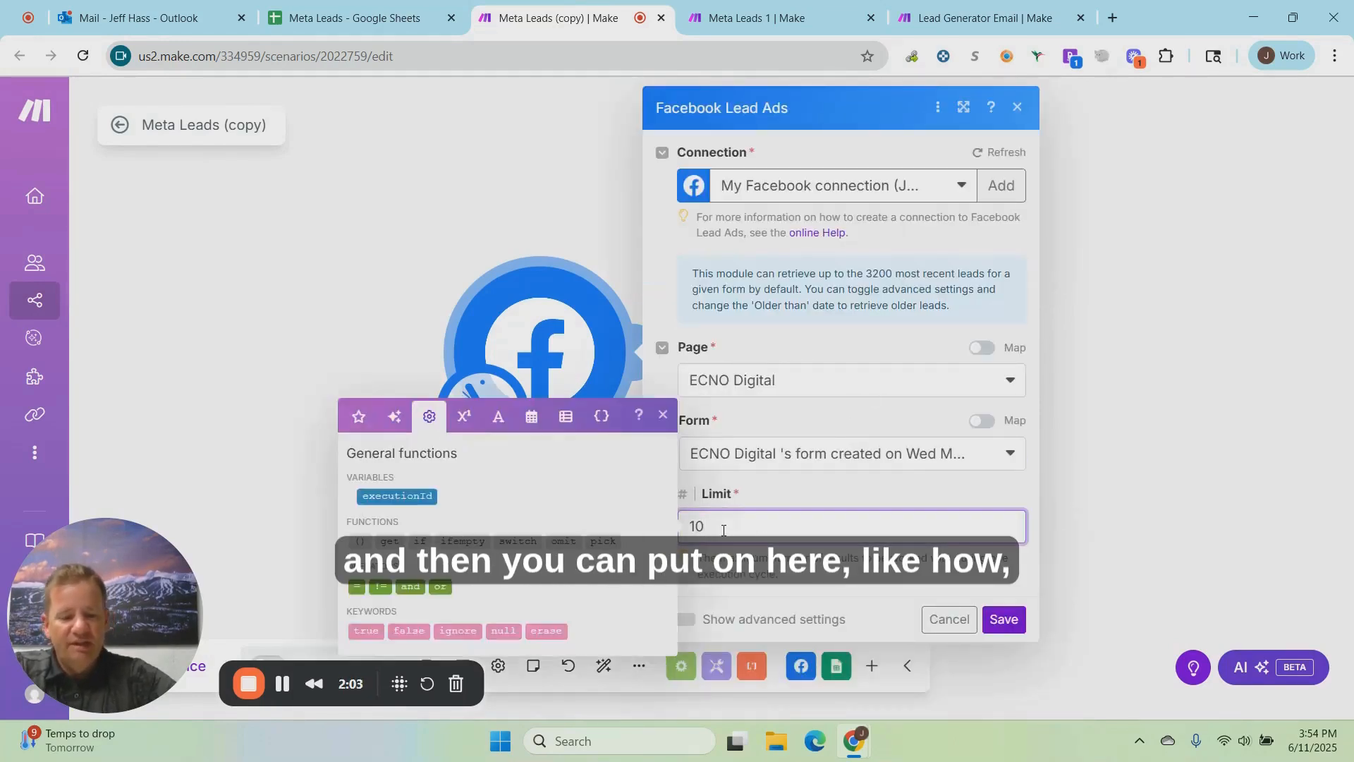
key(BackSpace)
text(50)
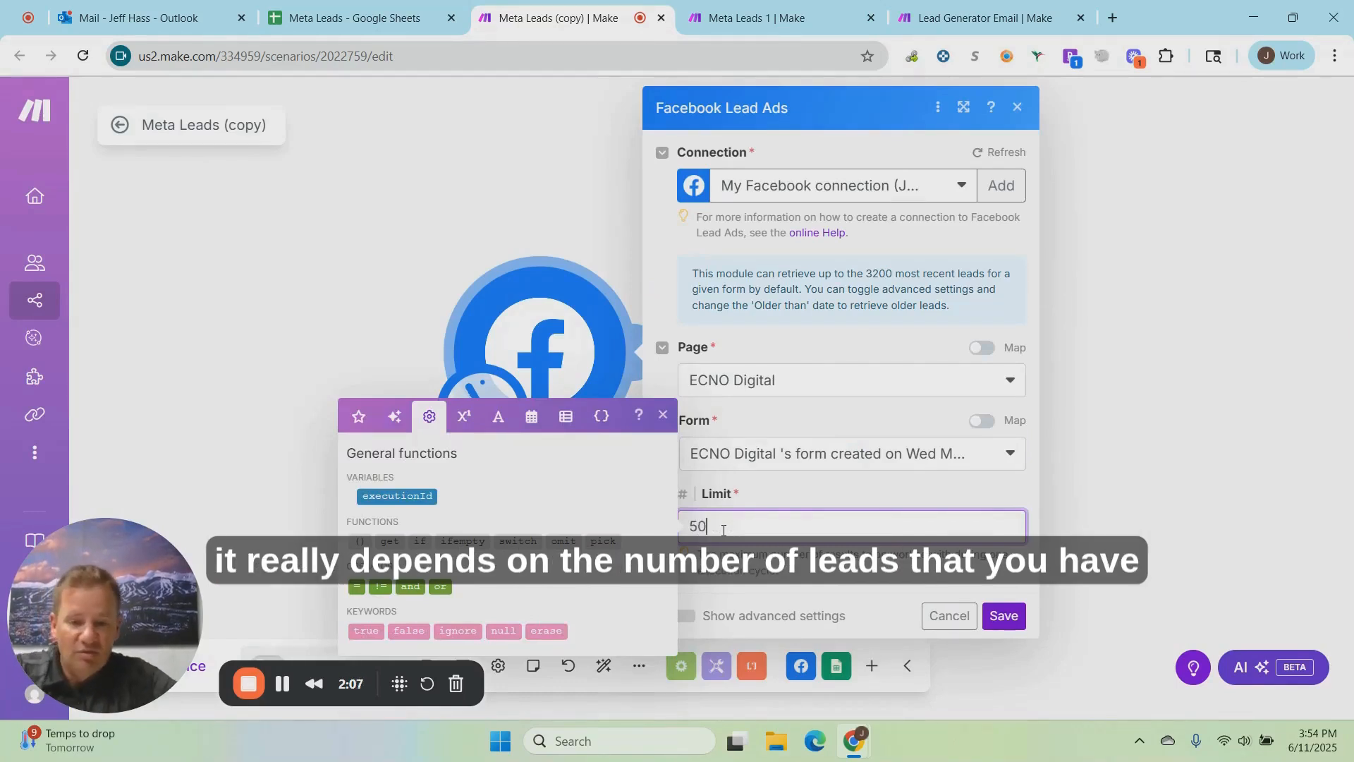
click(888, 569)
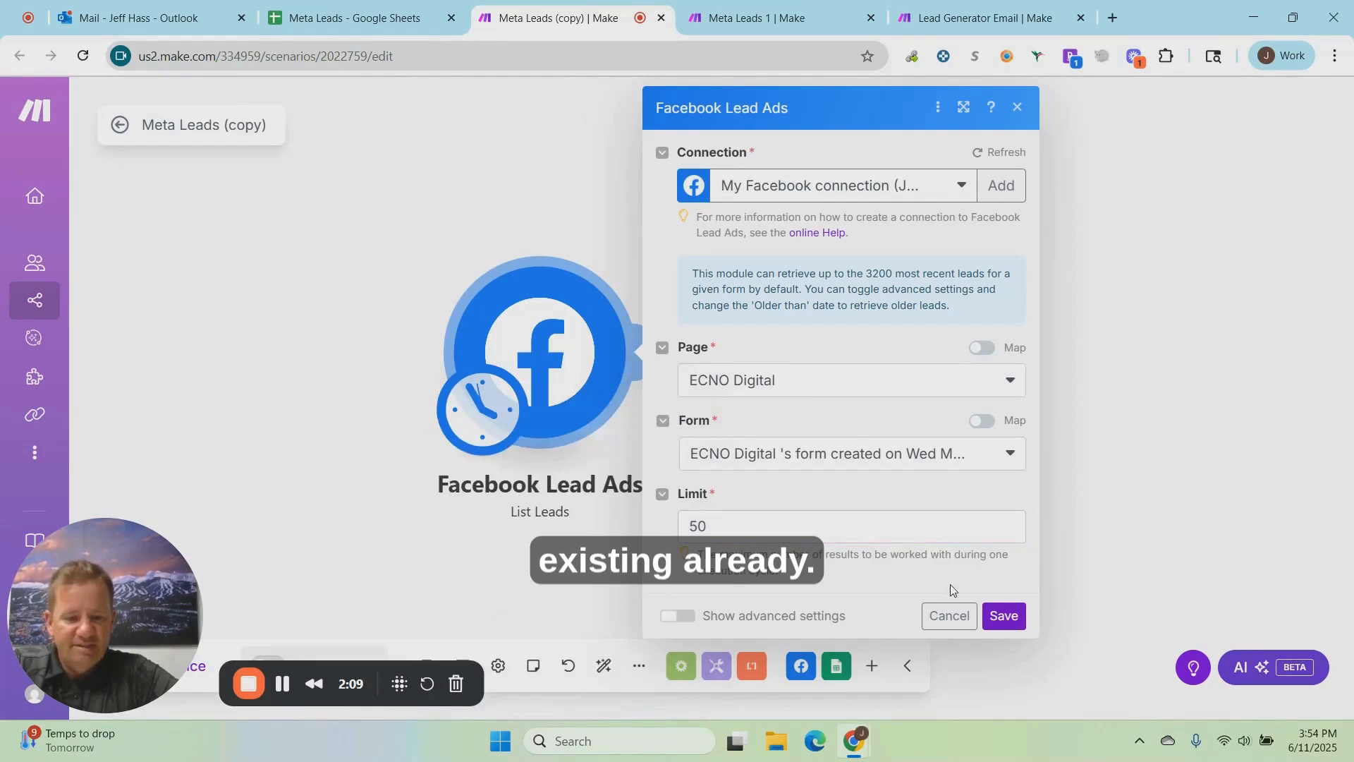
click(1001, 617)
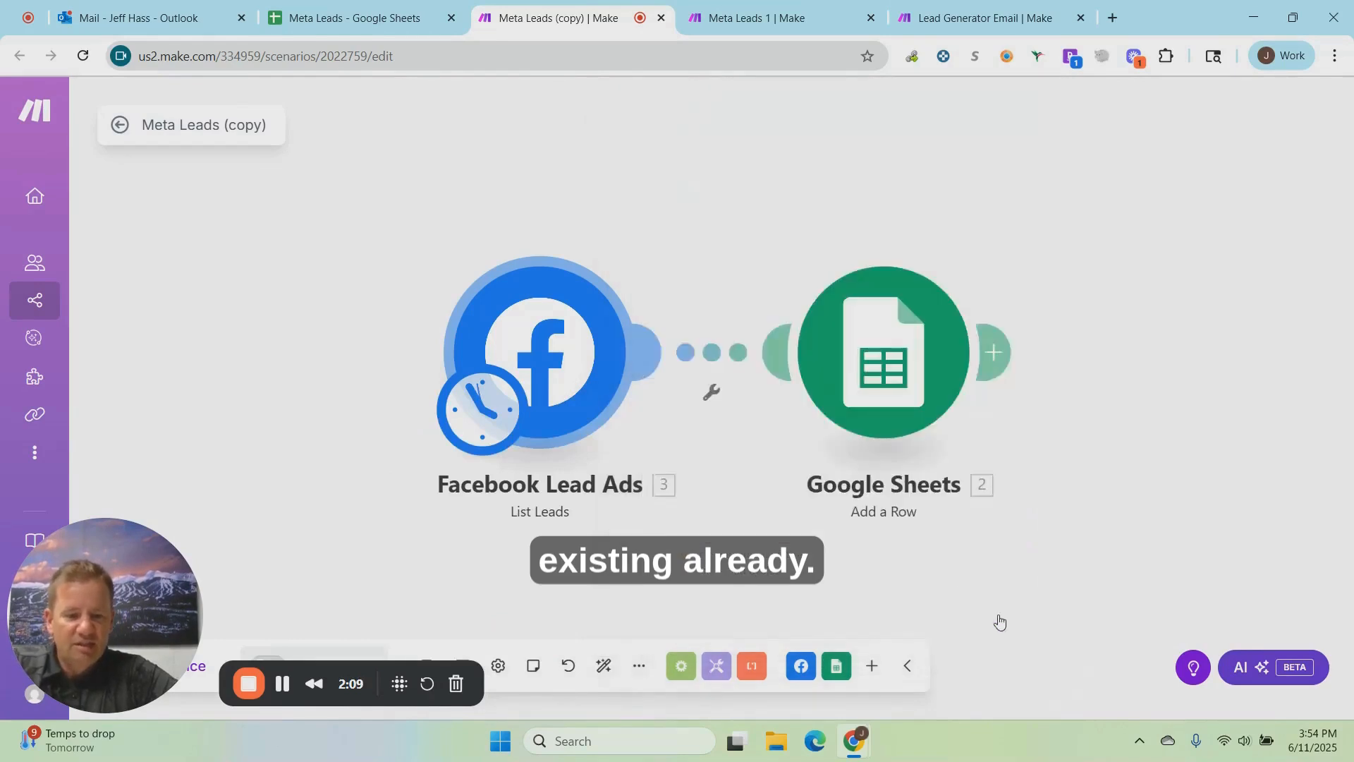
Step: In the Google Sheets Add a Row module's settings, set the target sheet of the Meta Leads spreadsheet to Sheet3
right_click(881, 353)
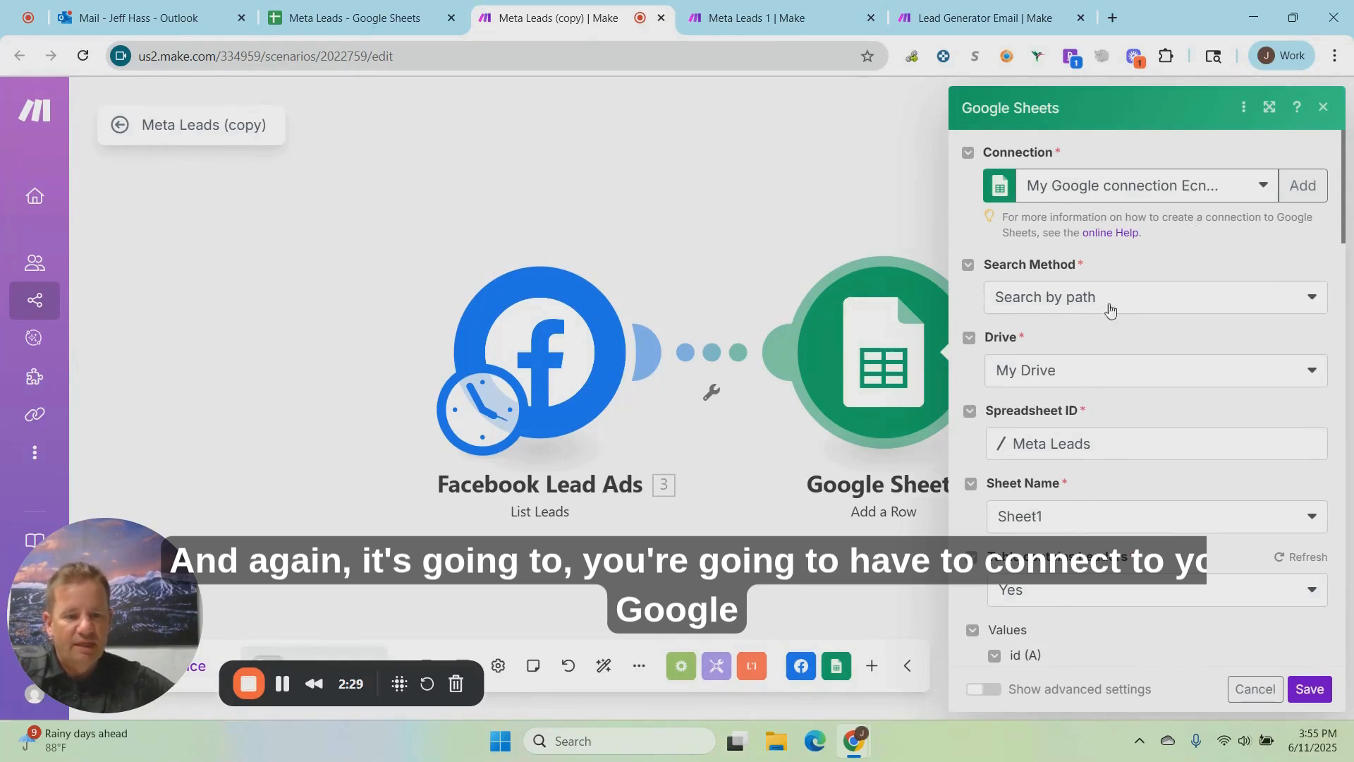
click(1037, 522)
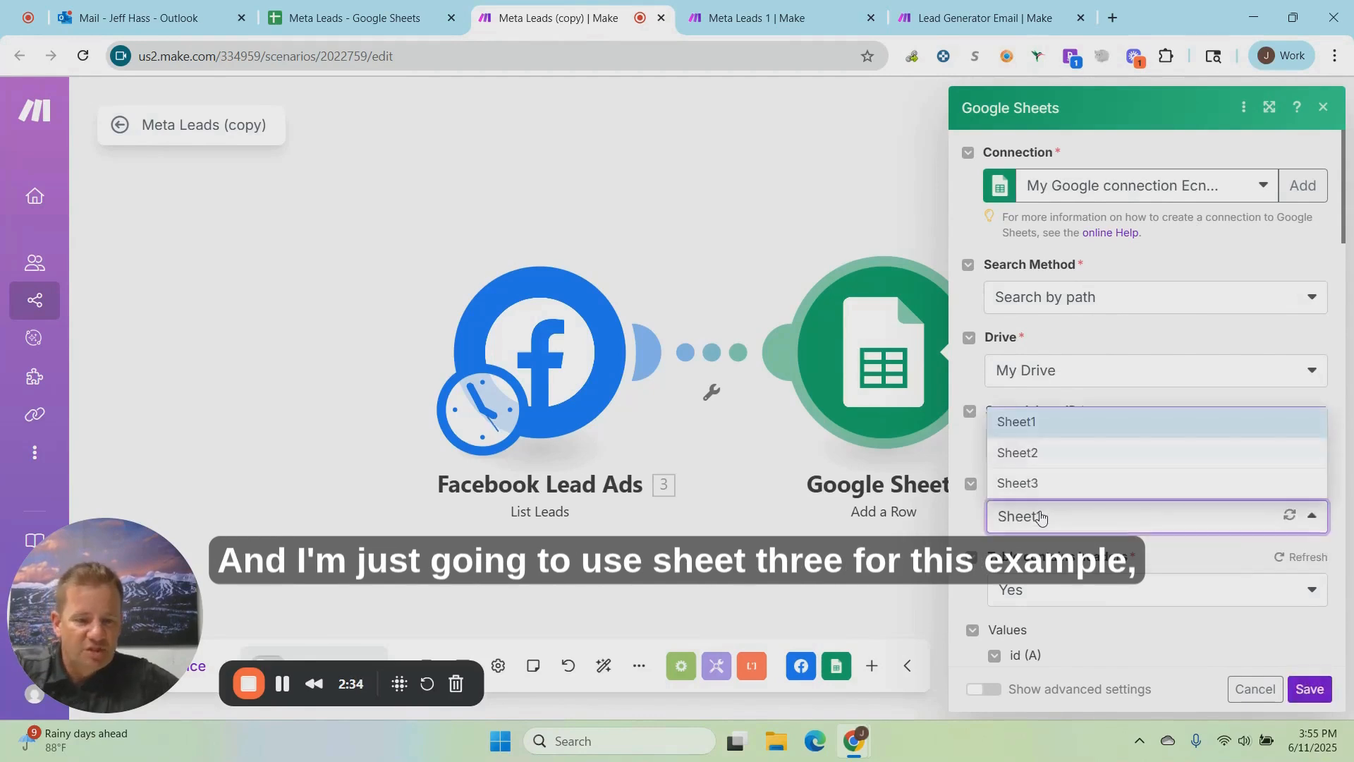
click(1034, 485)
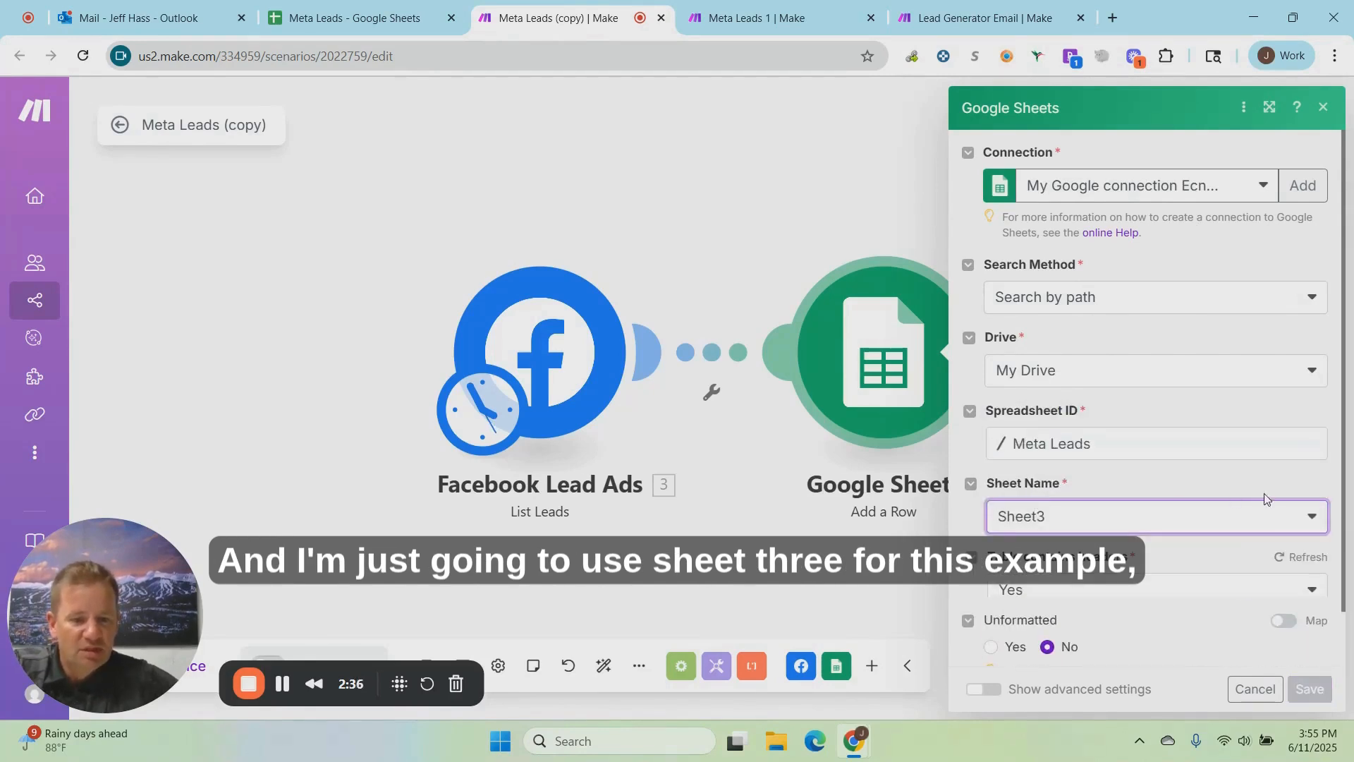
Step: Enter "not sent" as the value for the Status (O) column and save the Google Sheets module
scroll(1224, 547, down, 3)
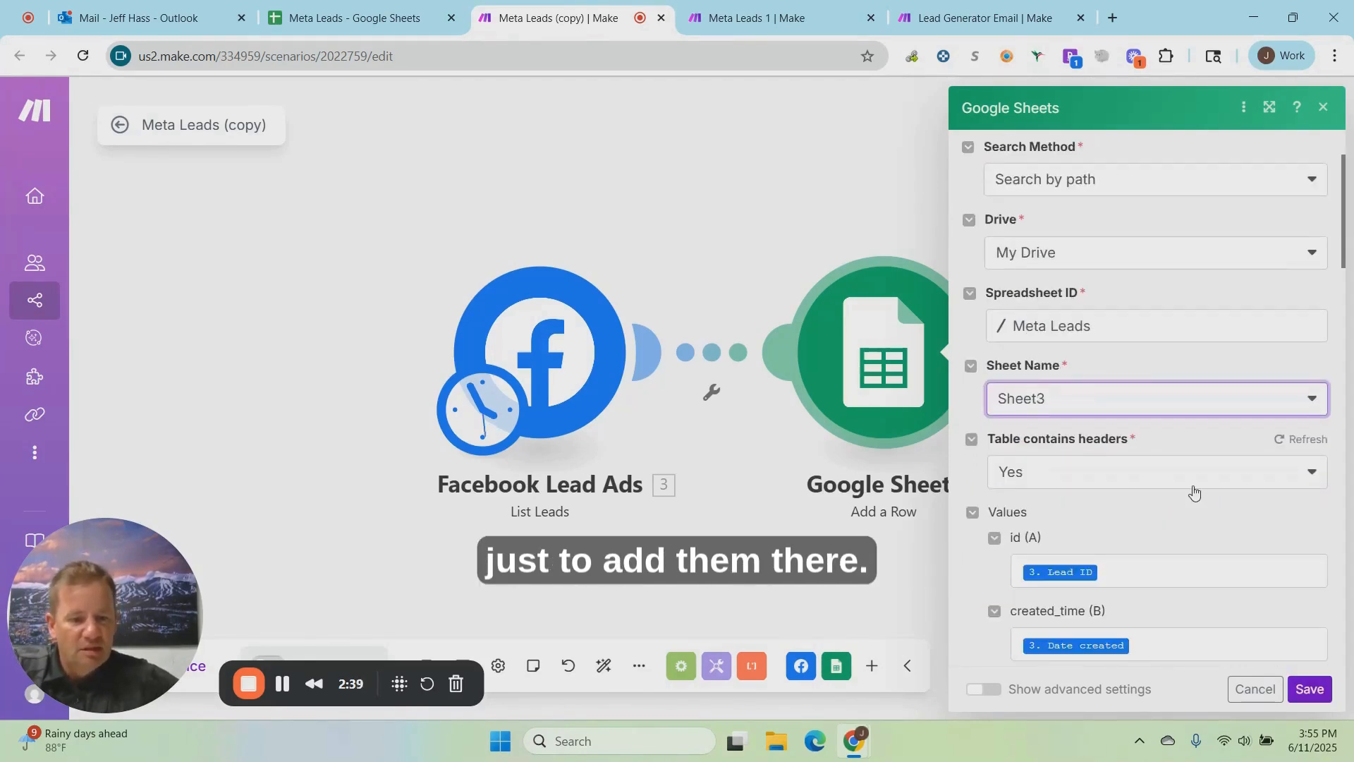
scroll(1167, 529, down, 5)
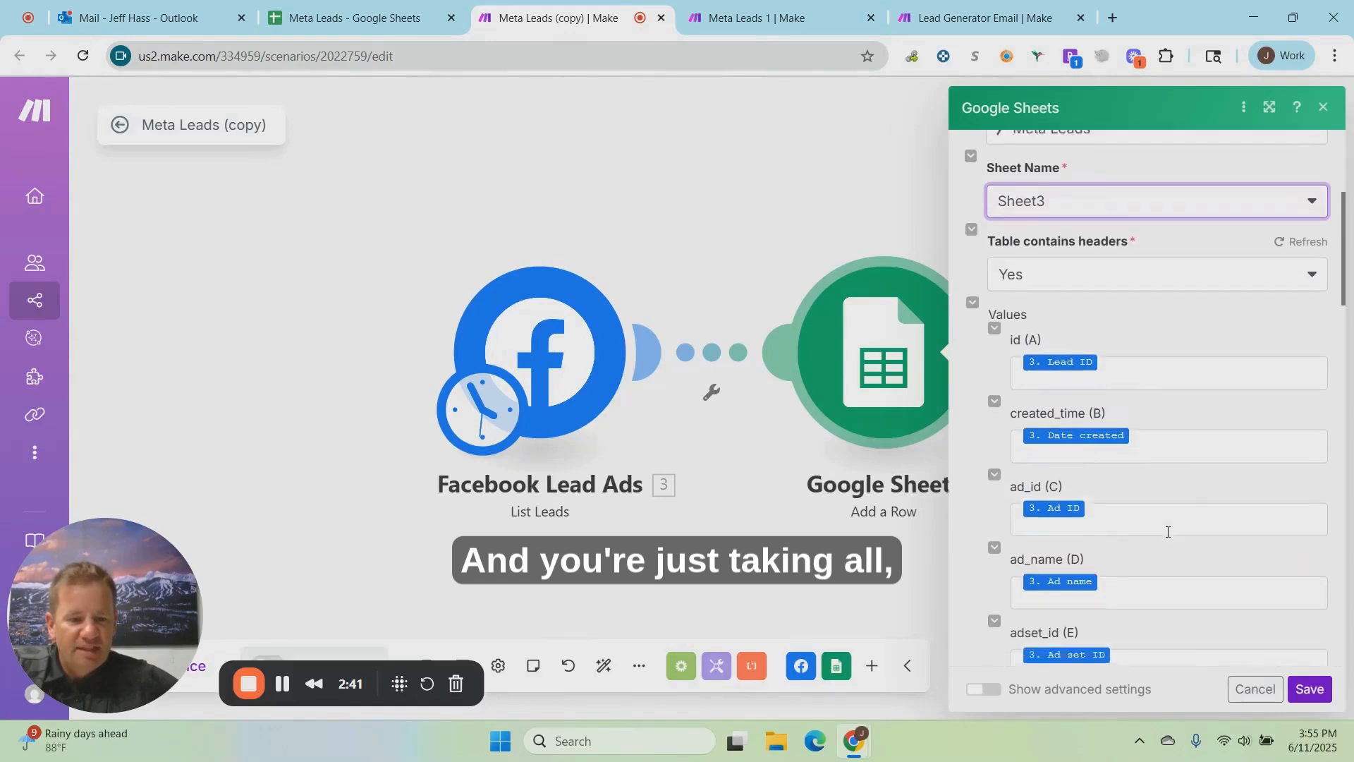
scroll(1167, 532, down, 7)
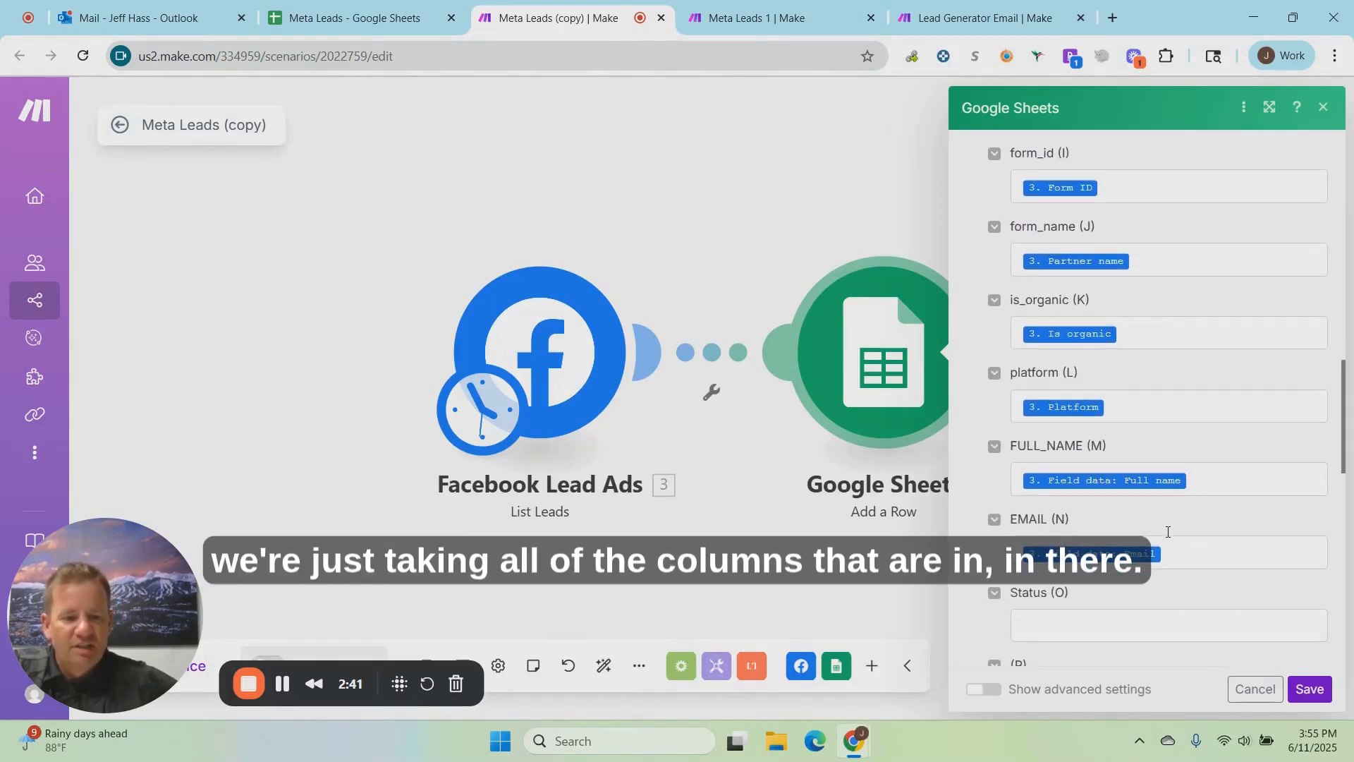
click(1062, 539)
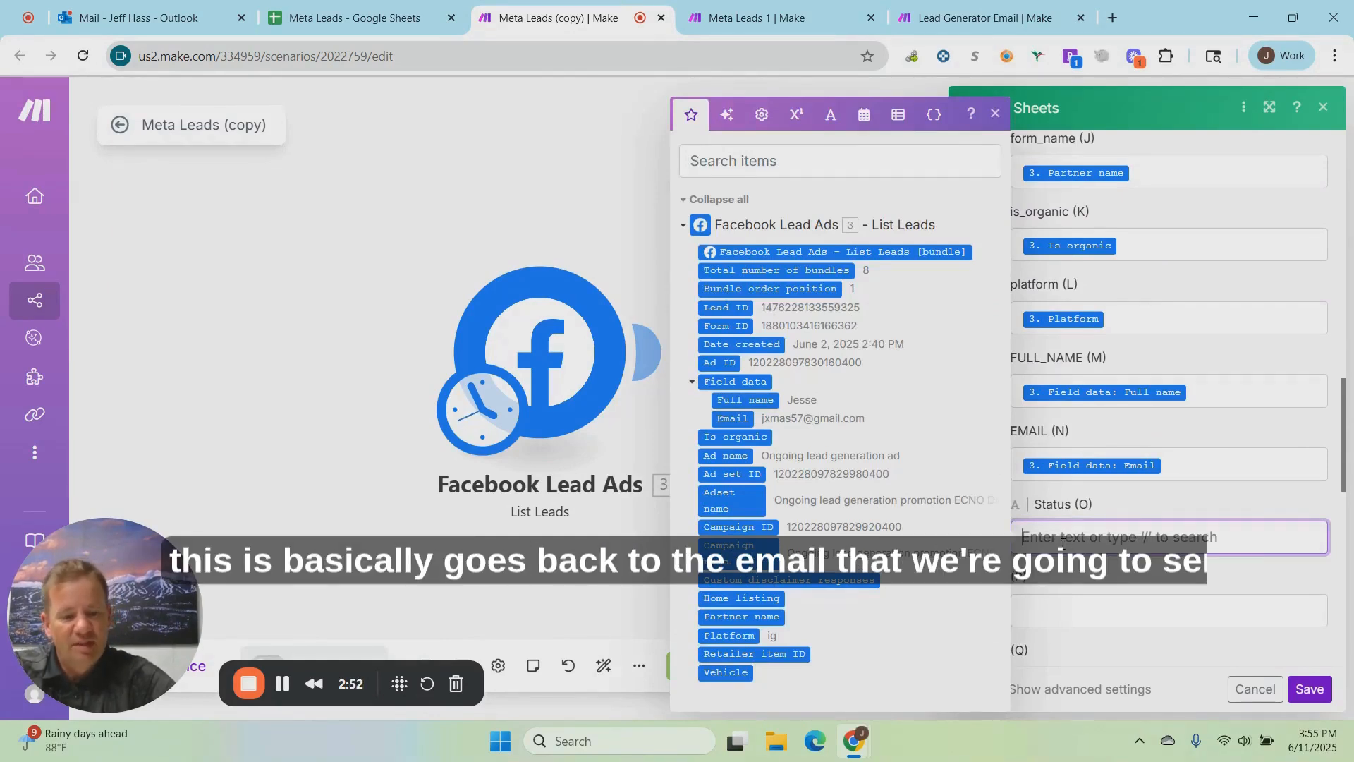
text(not sent)
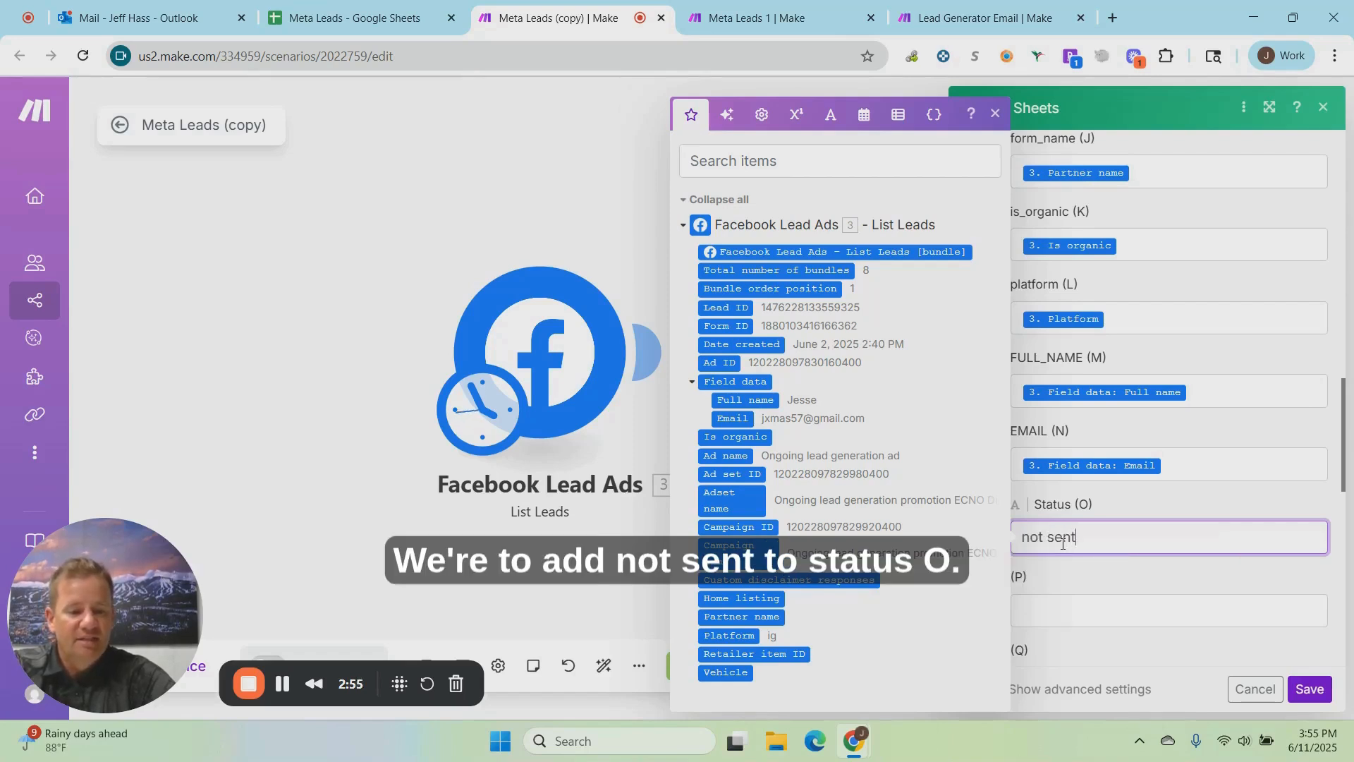
click(1093, 575)
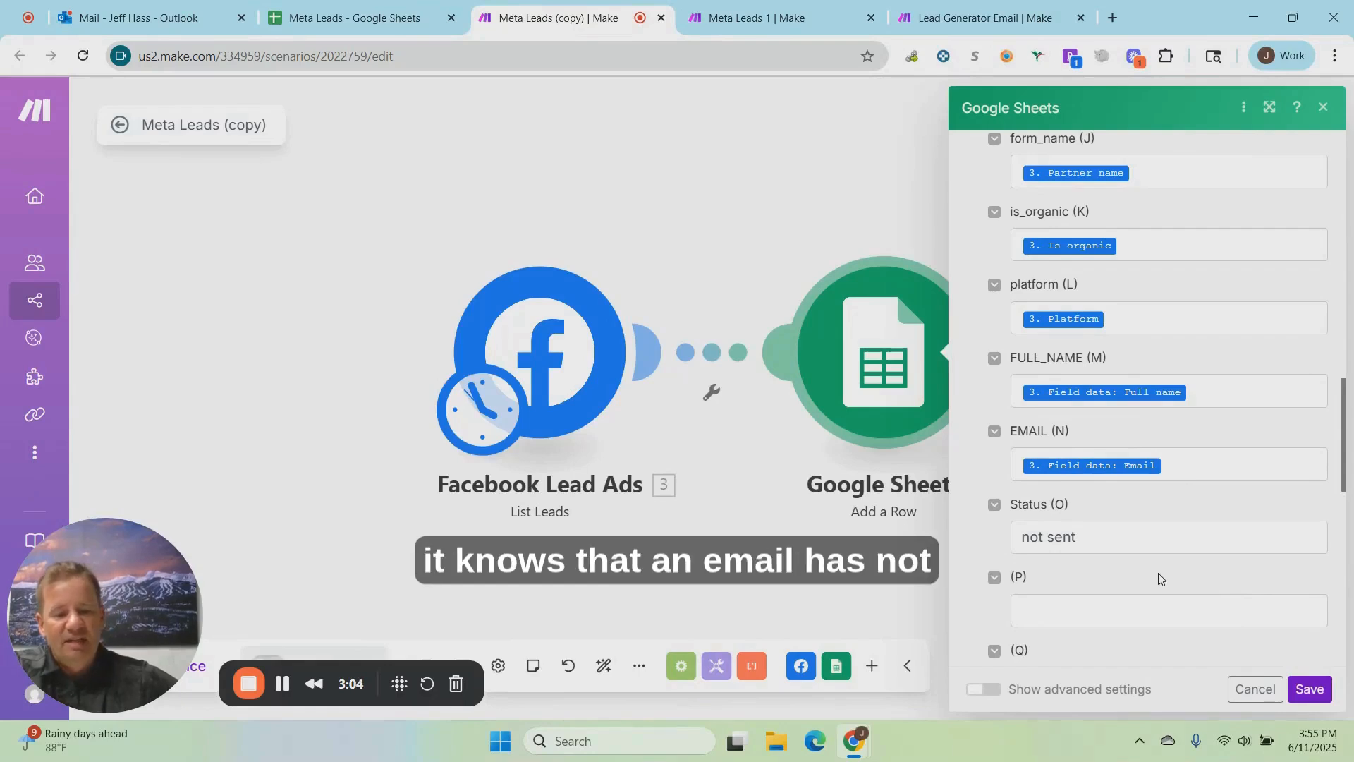
click(1299, 696)
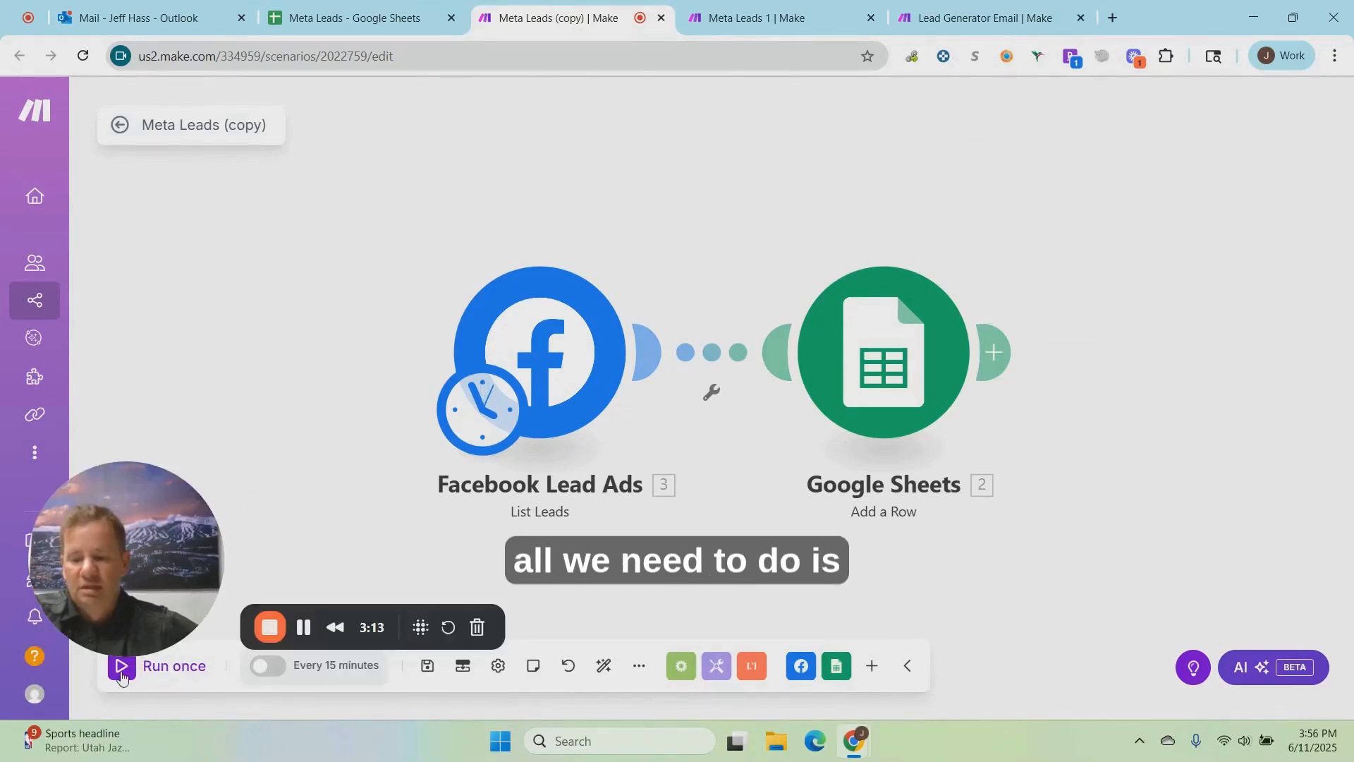
Step: Run the Meta Leads (copy) scenario once and check the lead rows added to Sheet3 of the Meta Leads spreadsheet
click(121, 674)
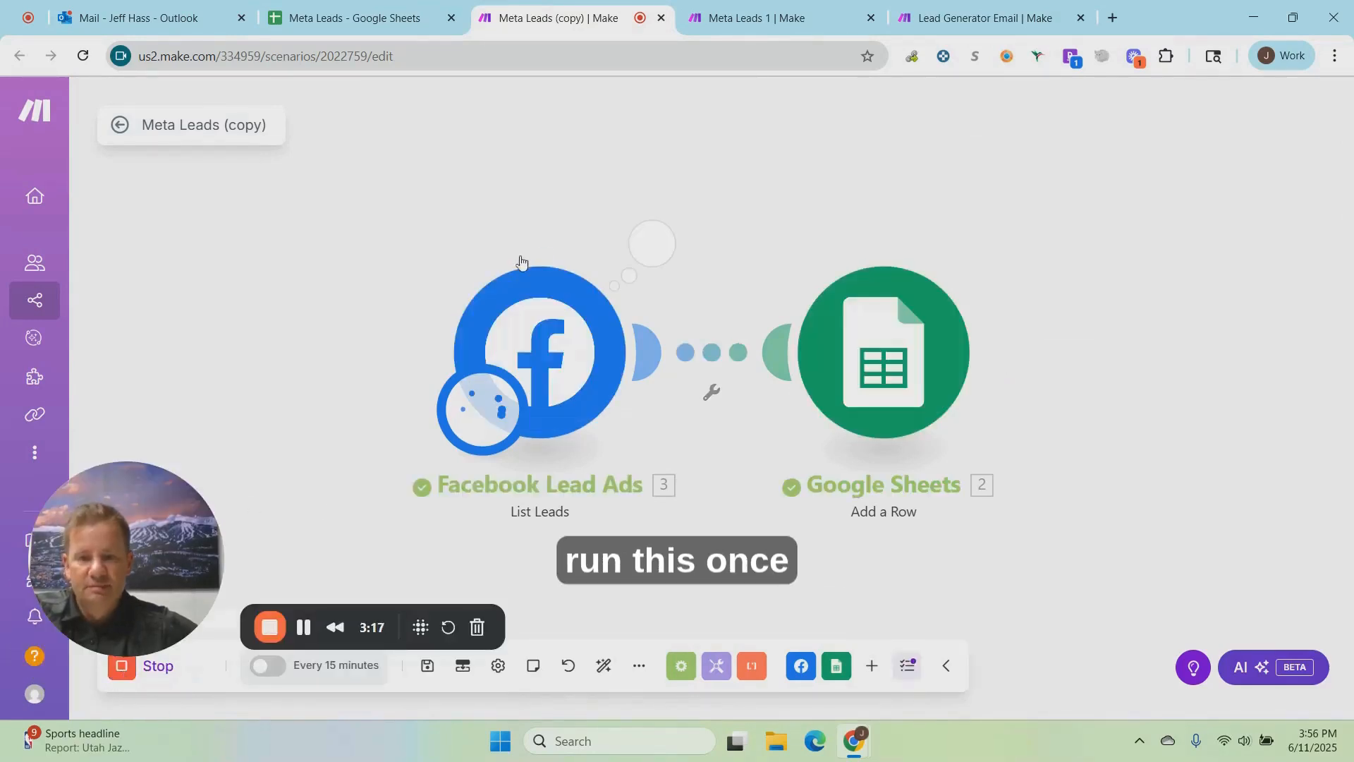
click(373, 25)
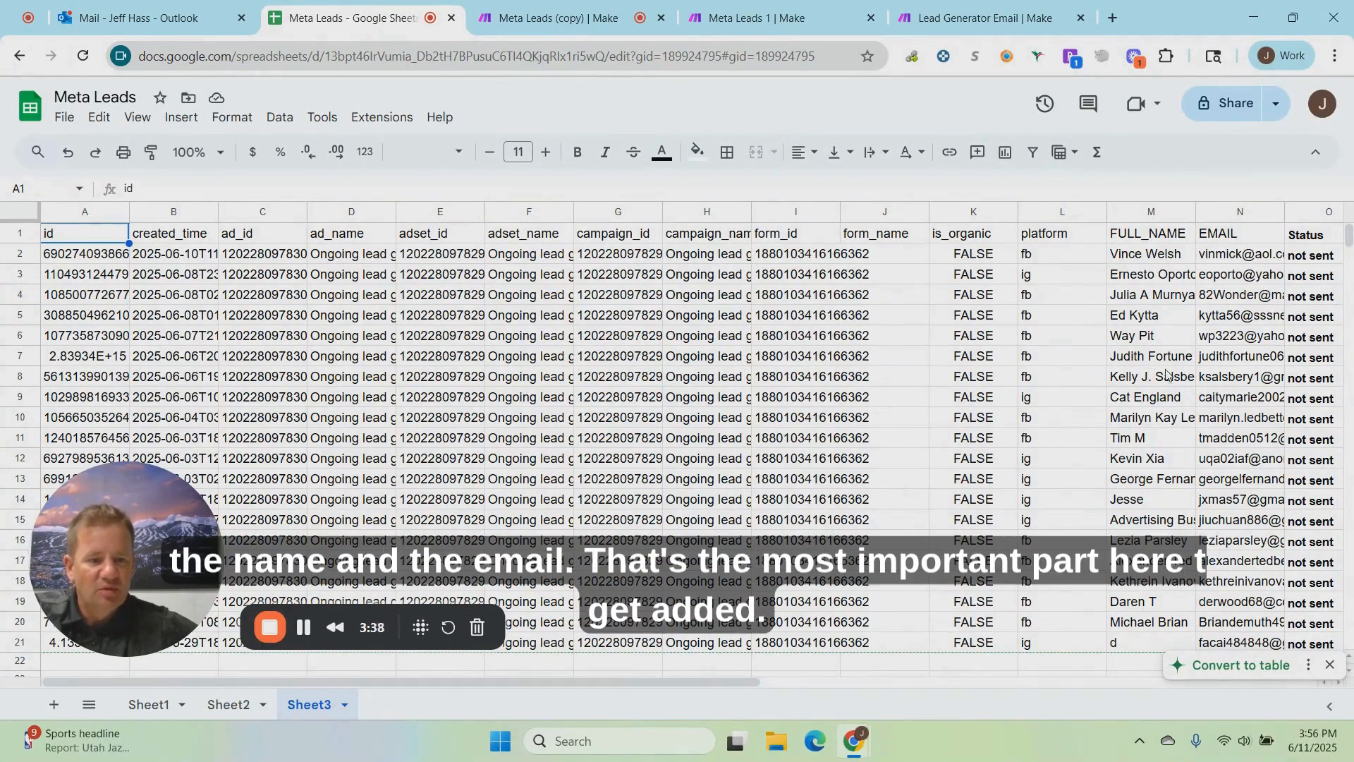
scroll(1166, 377, down, 3)
scroll(1165, 378, up, 3)
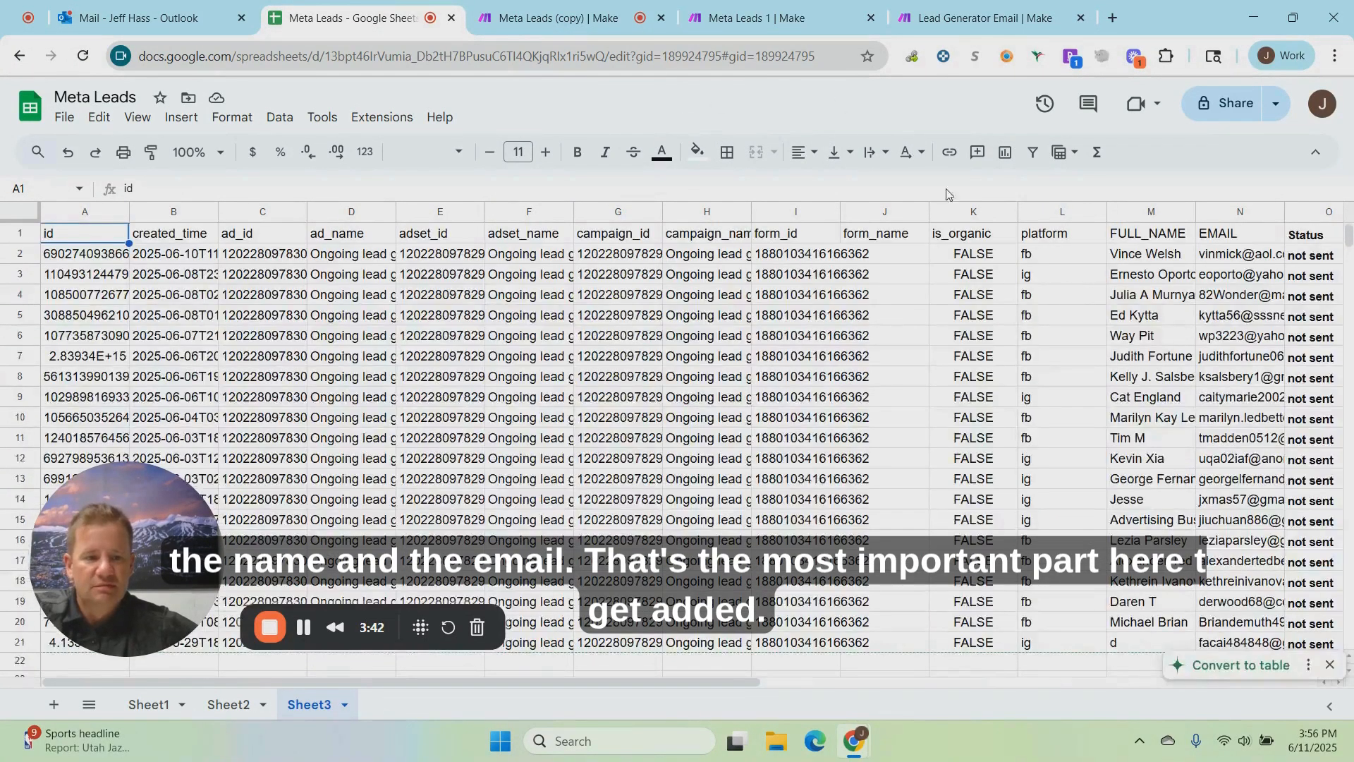
Step: In the Meta Leads 1 scenario, review the webhook and selected fields of the Facebook Lead Ads New Lead module and save its settings
click(577, 20)
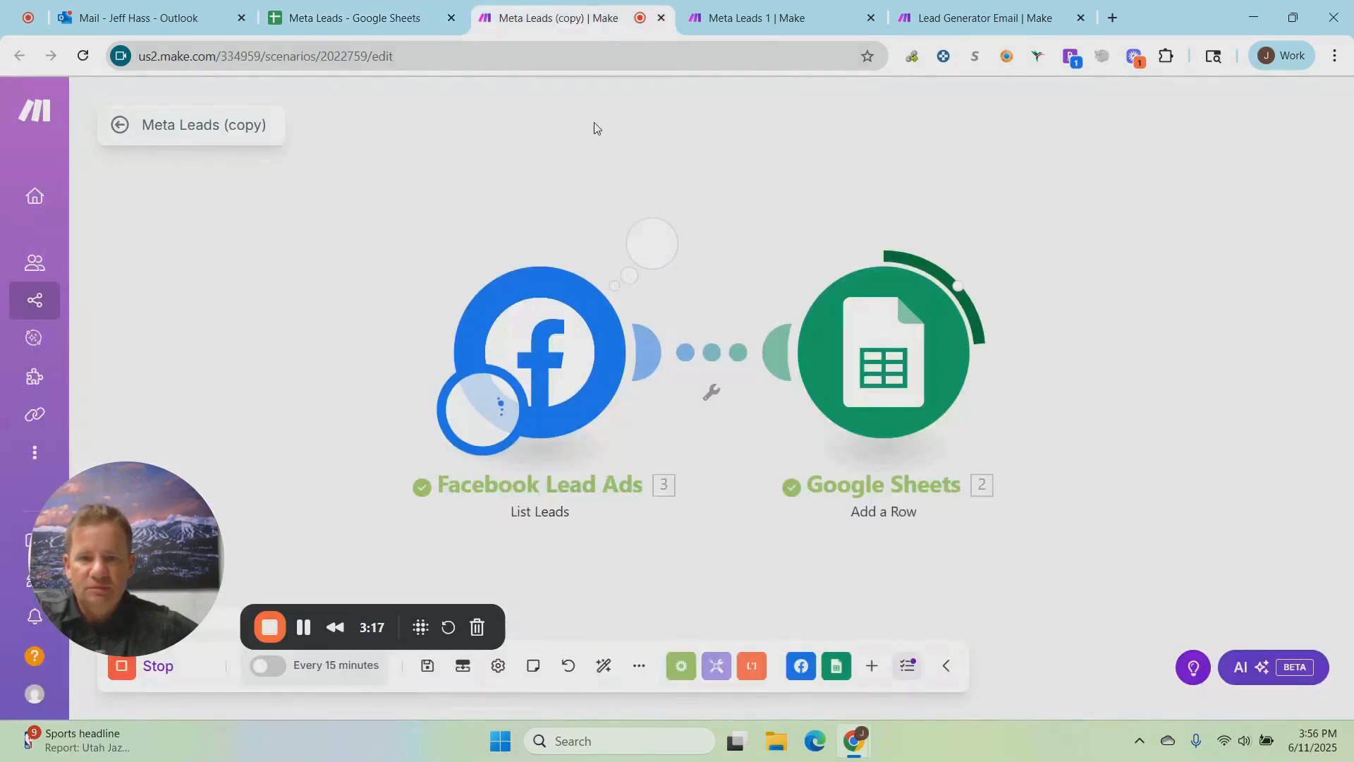
click(744, 21)
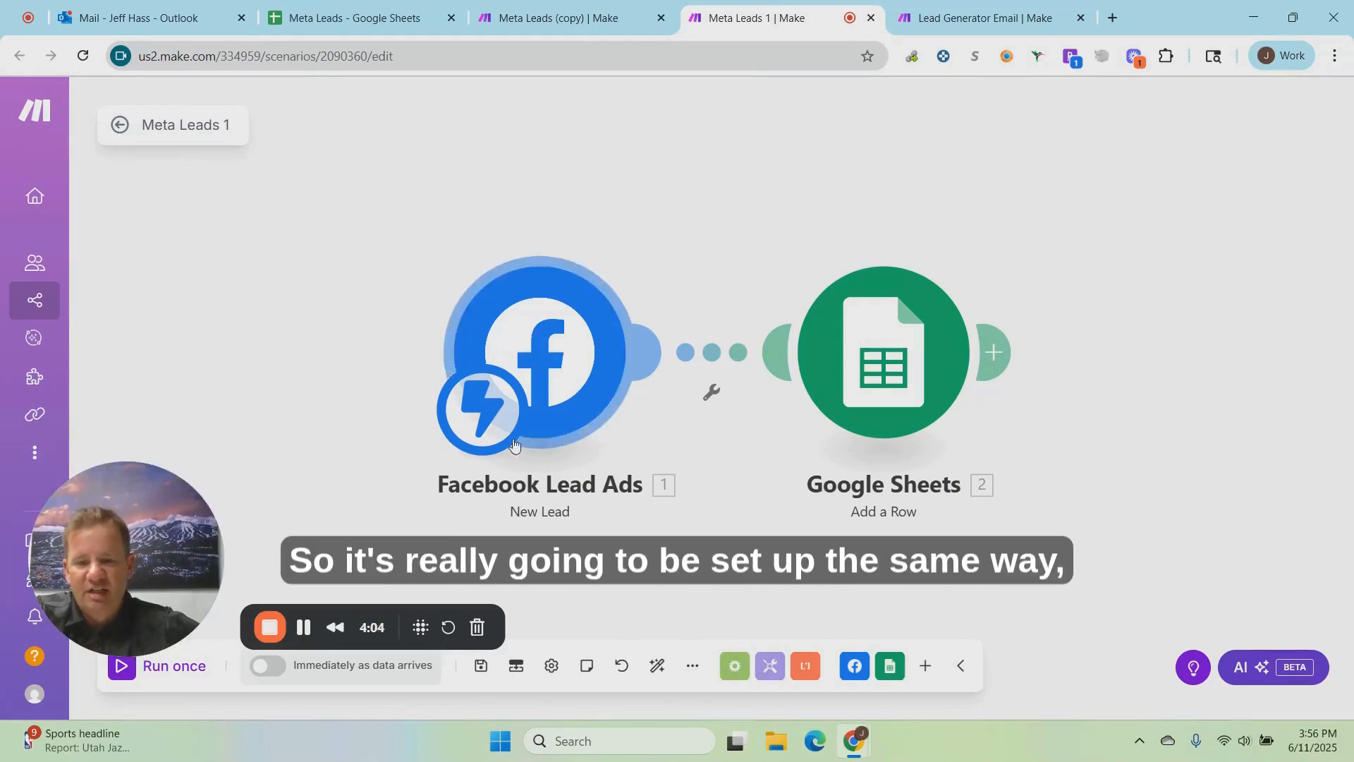
right_click(534, 331)
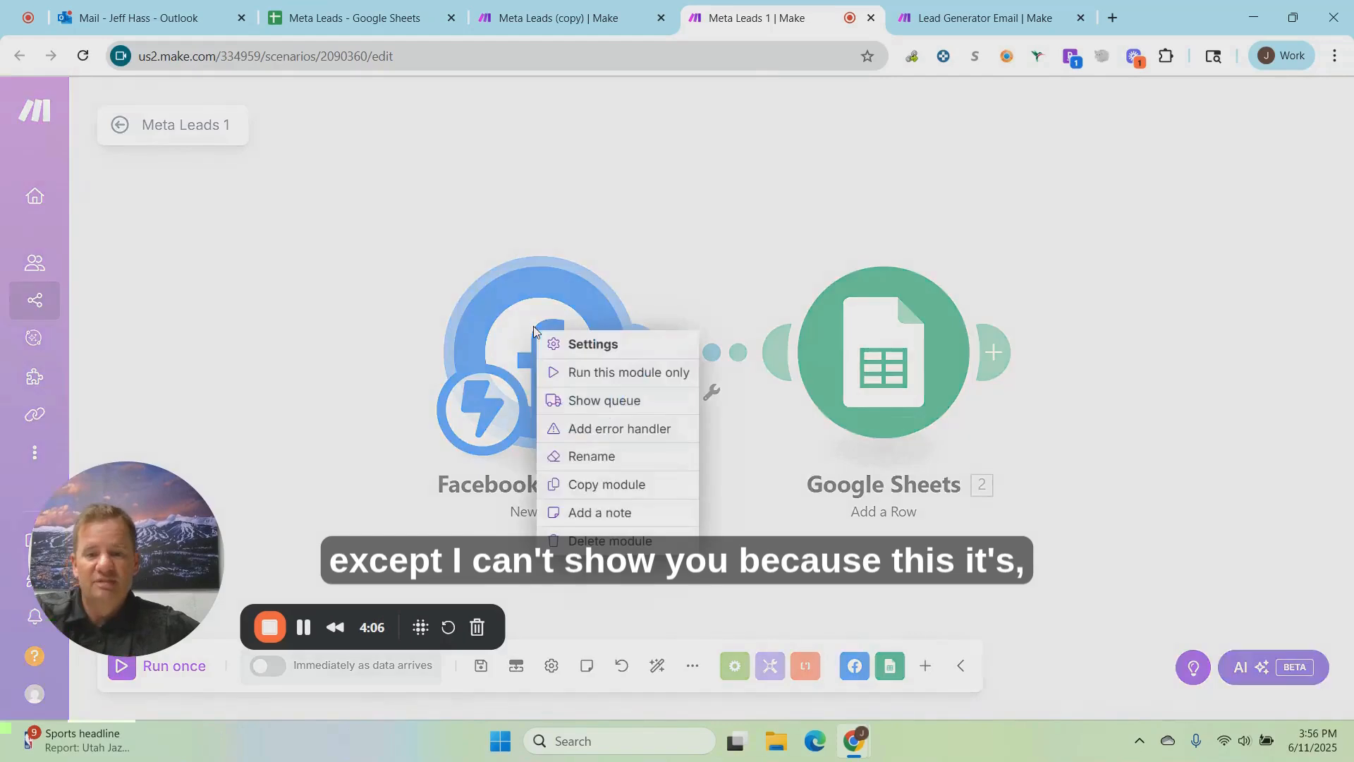
click(575, 349)
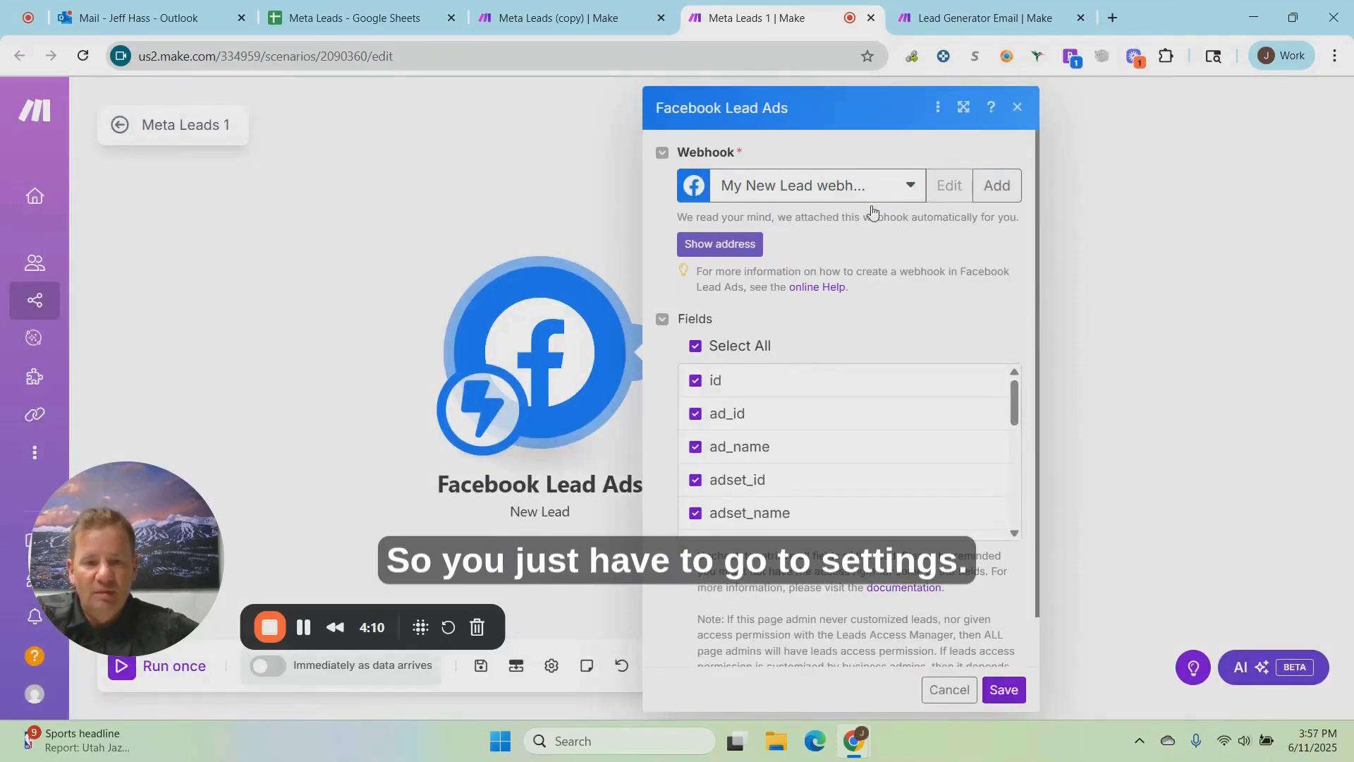
scroll(864, 416, down, 5)
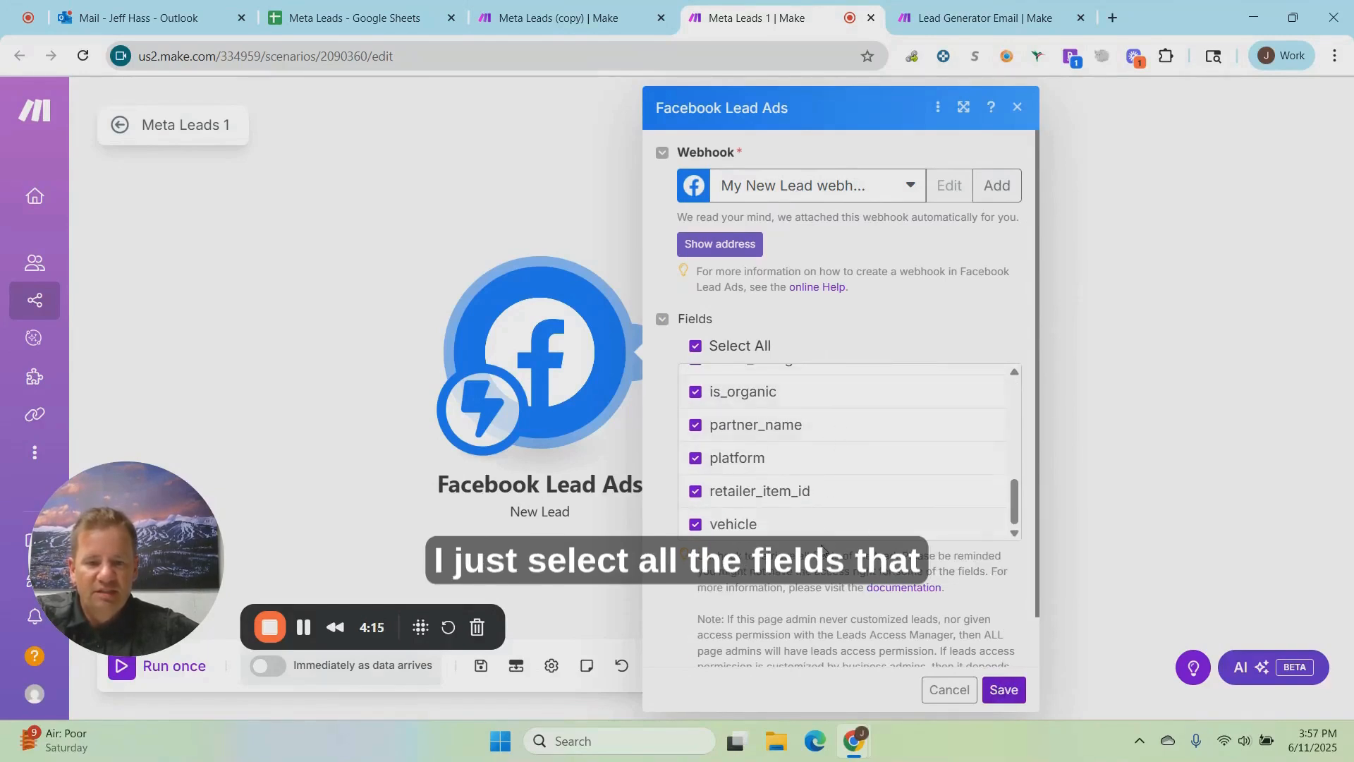
scroll(818, 478, up, 8)
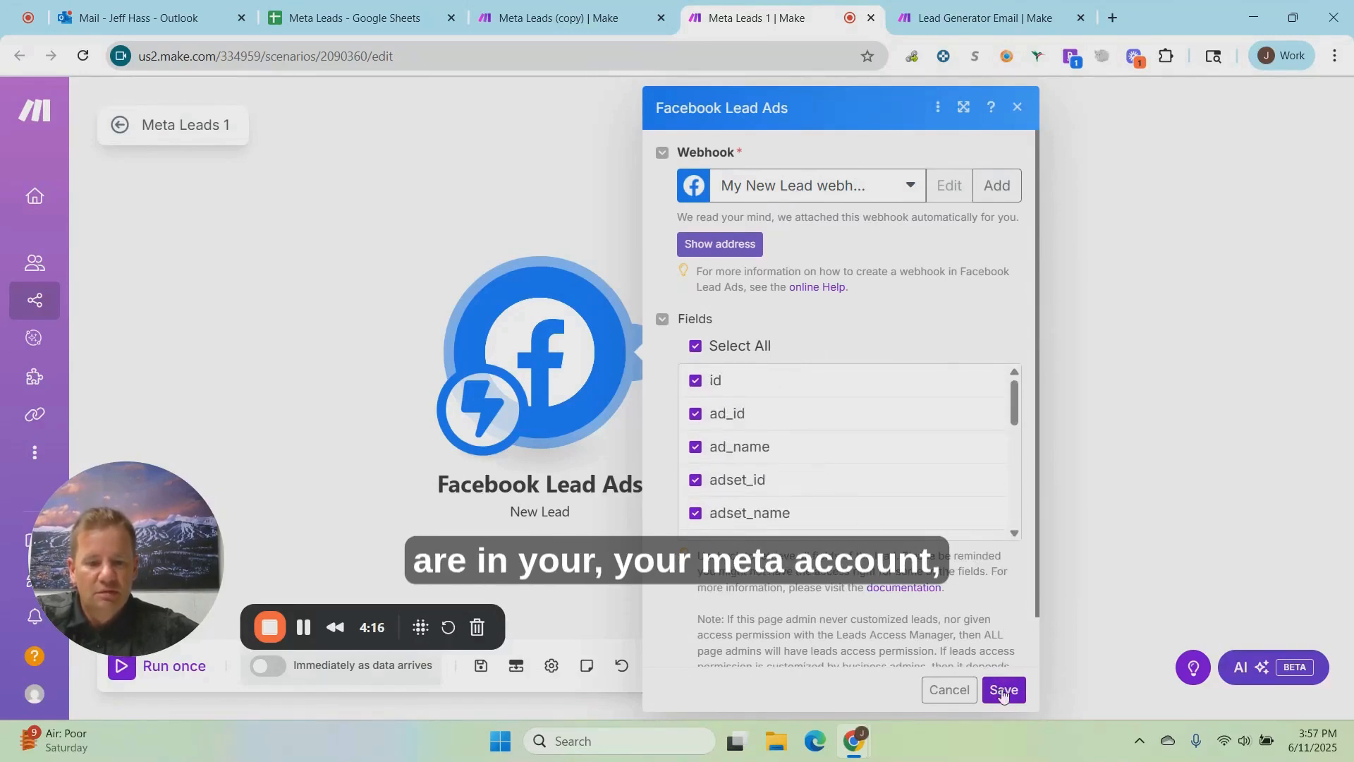
click(1004, 689)
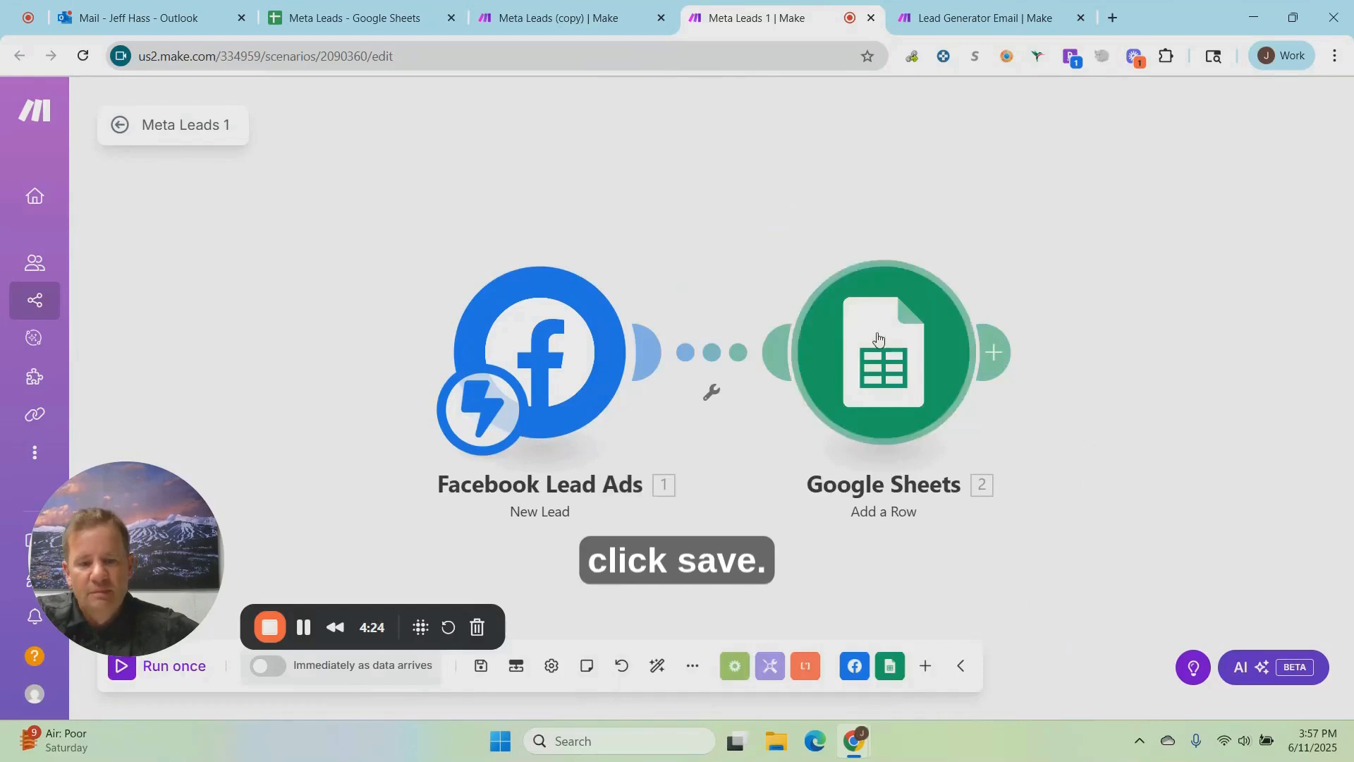
Step: Review the sheet choice and column mappings of the Google Sheets module in Meta Leads 1, closing it without saving
right_click(877, 337)
click(910, 353)
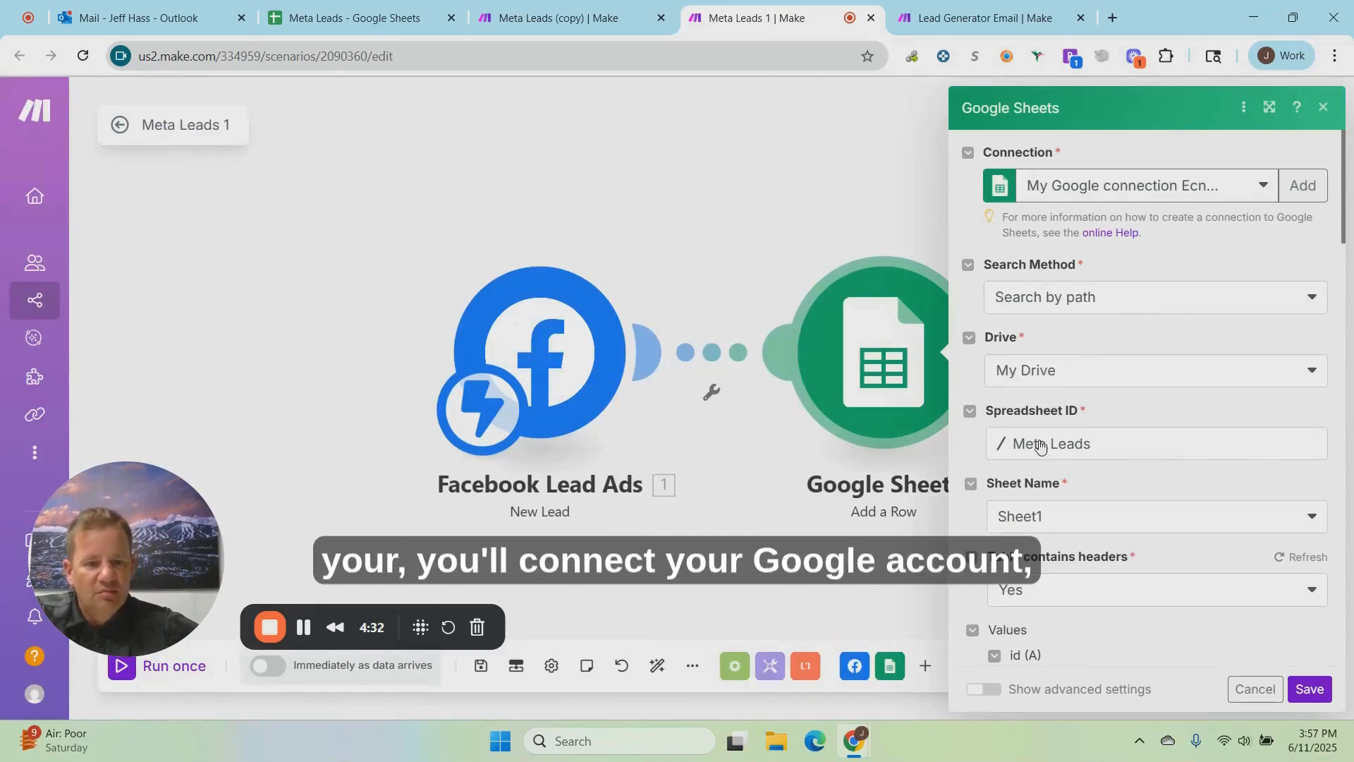
click(1074, 529)
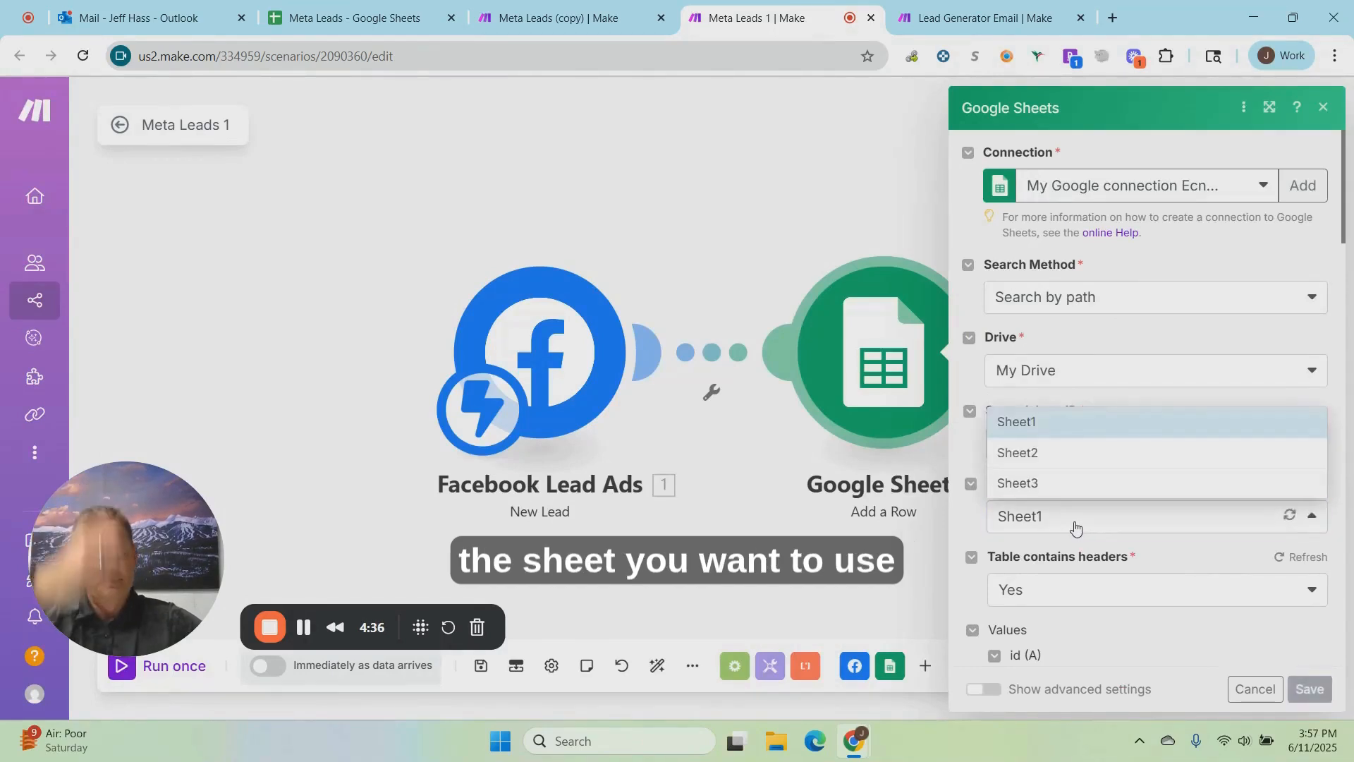
click(972, 529)
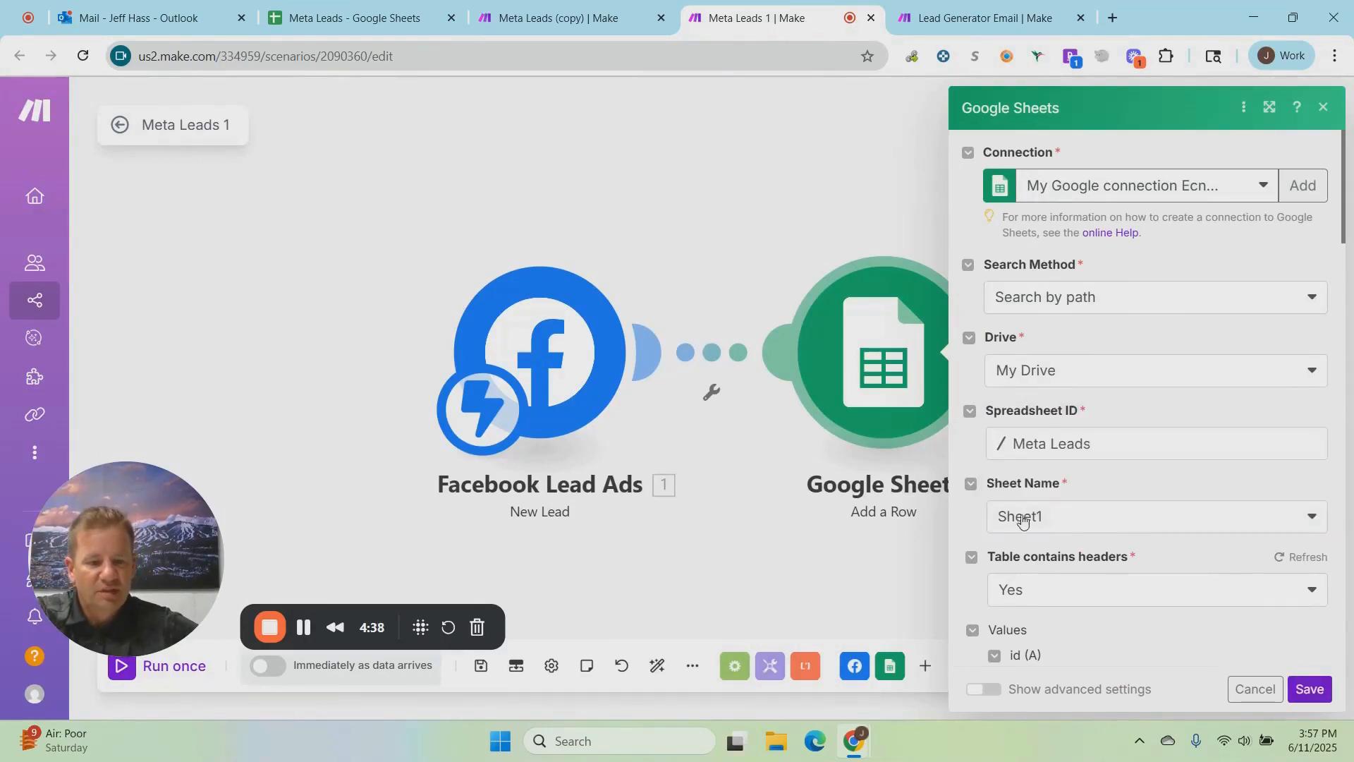
scroll(1160, 607, down, 1)
scroll(1160, 608, down, 15)
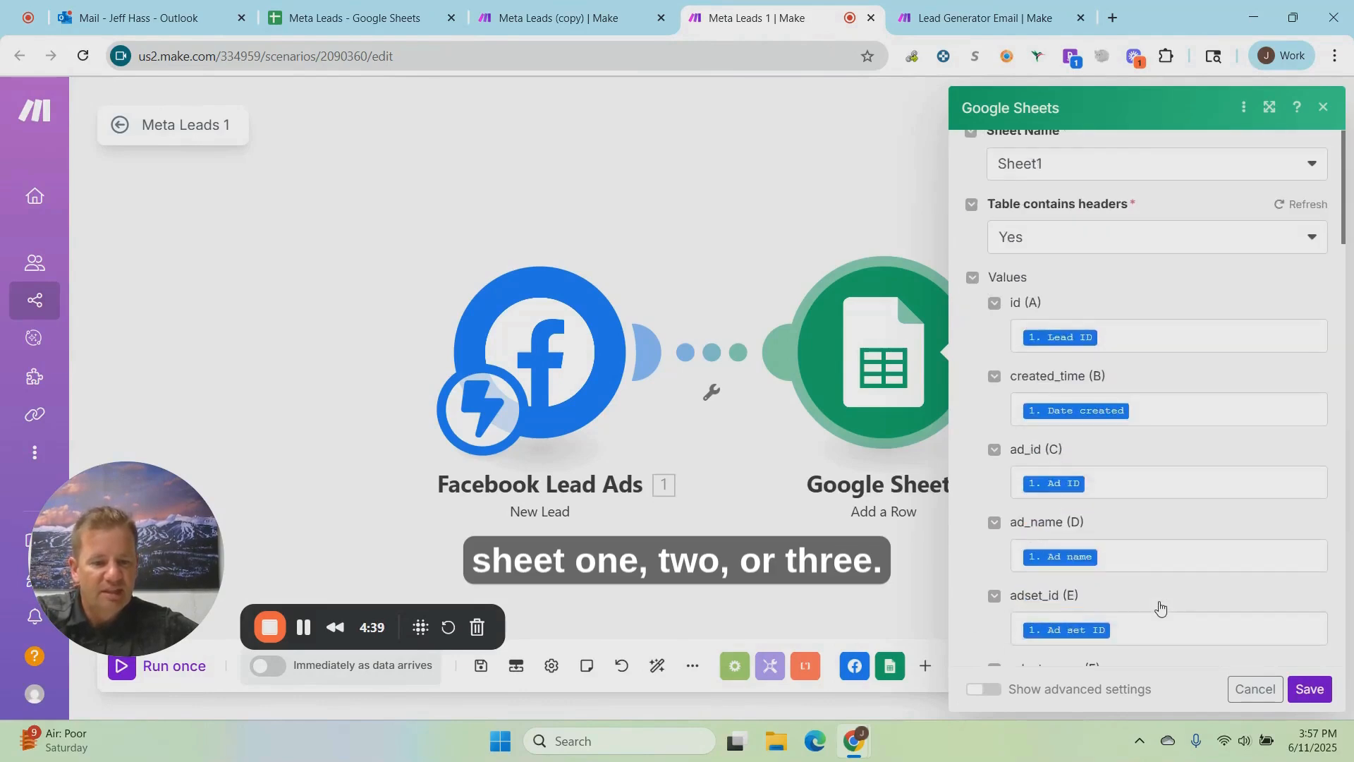
scroll(1160, 605, down, 2)
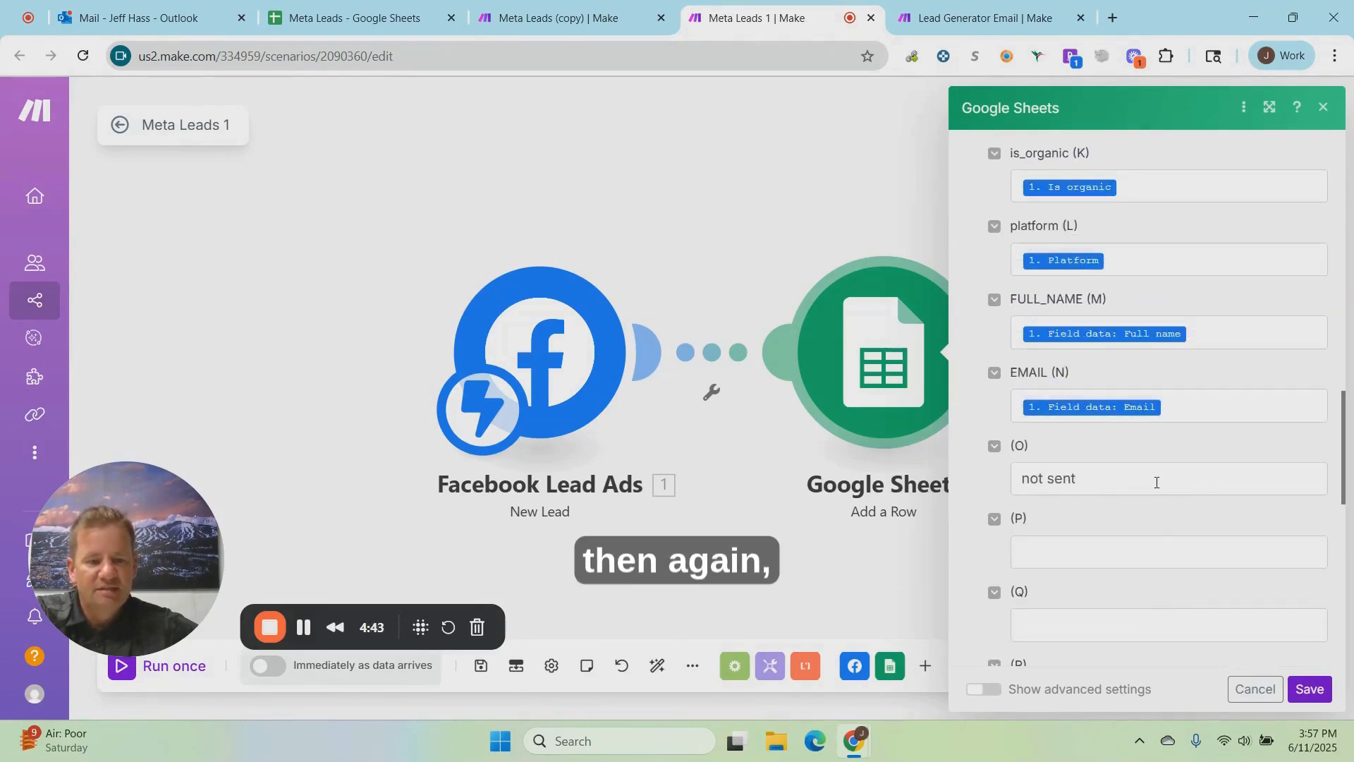
click(1241, 688)
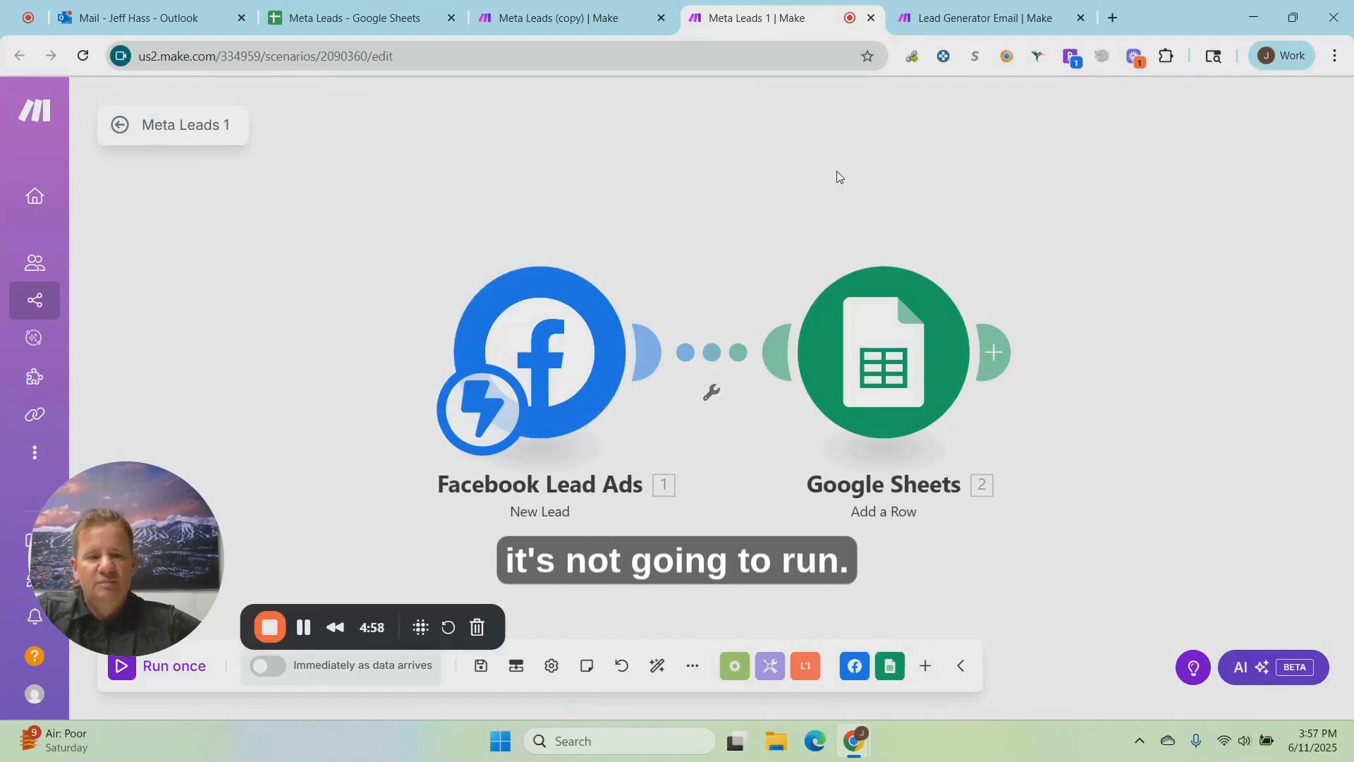
Step: In the Lead Generator Email scenario, examine the custom schedule's run days and time, and close the schedule settings
click(967, 28)
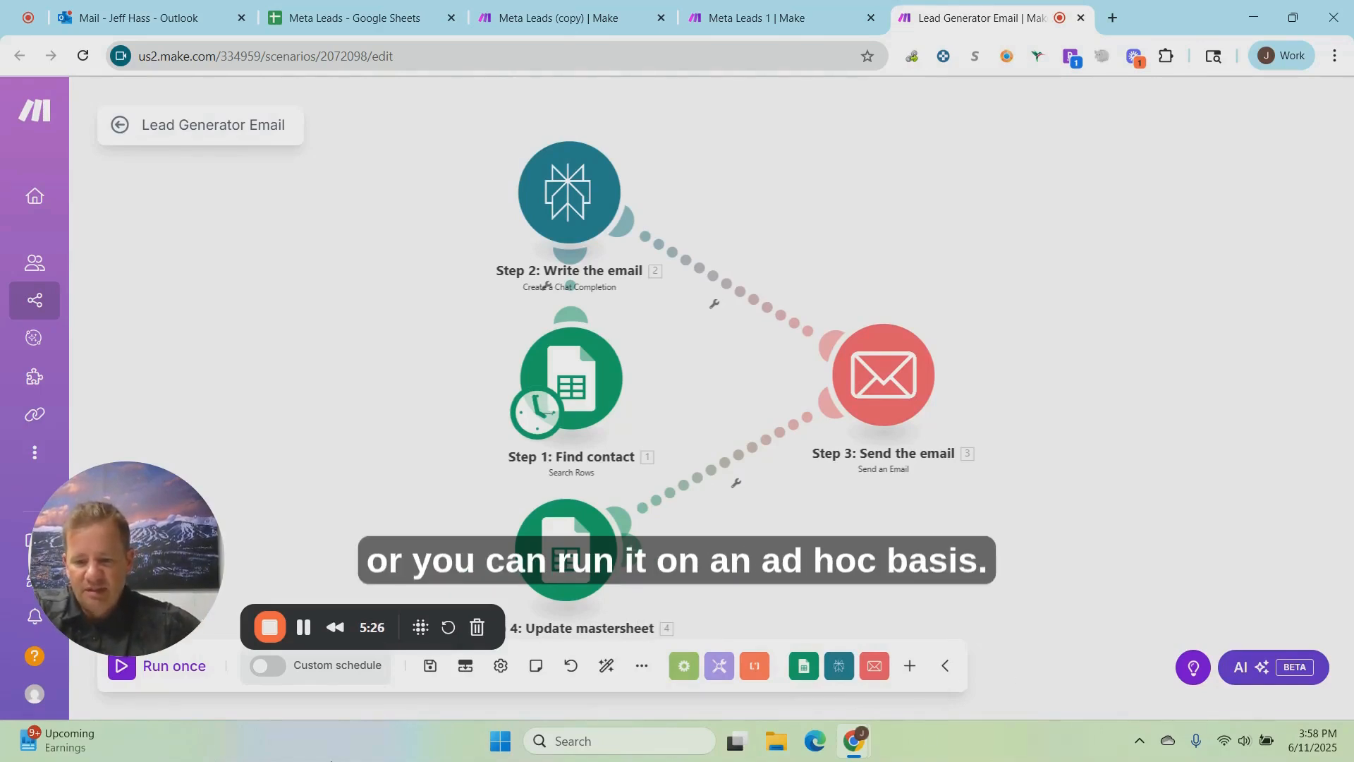
click(316, 676)
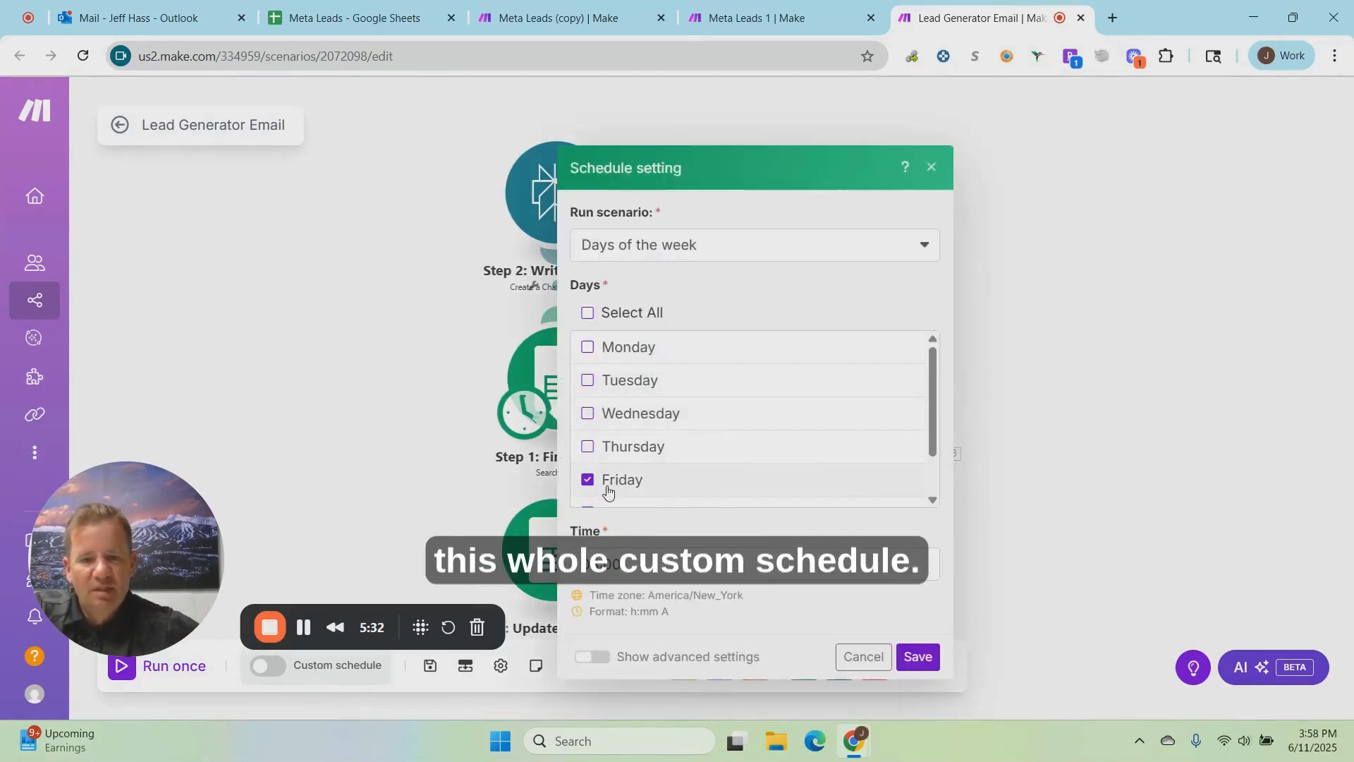
click(1058, 536)
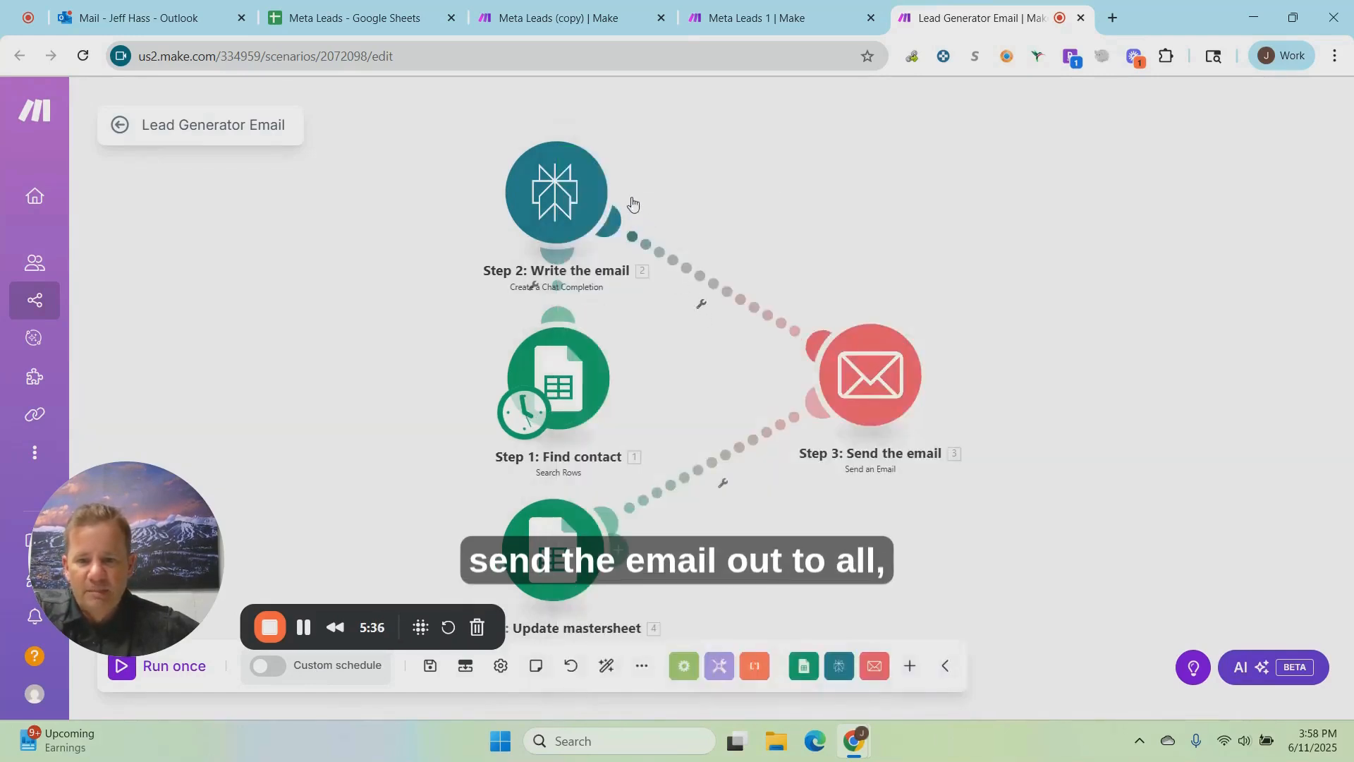
Step: In the Step 1: Find contact module, set the sheet name of the Meta Leads spreadsheet to Sheet2
right_click(559, 375)
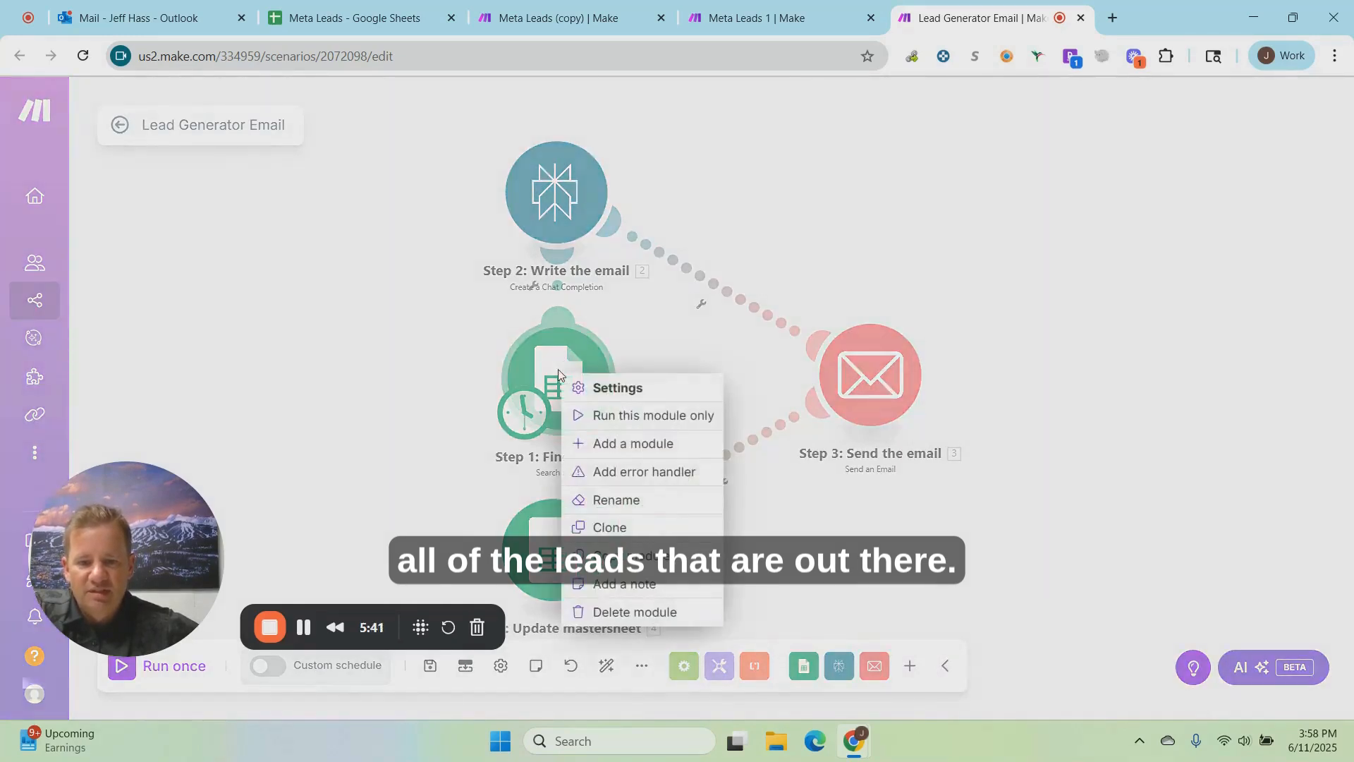
click(619, 388)
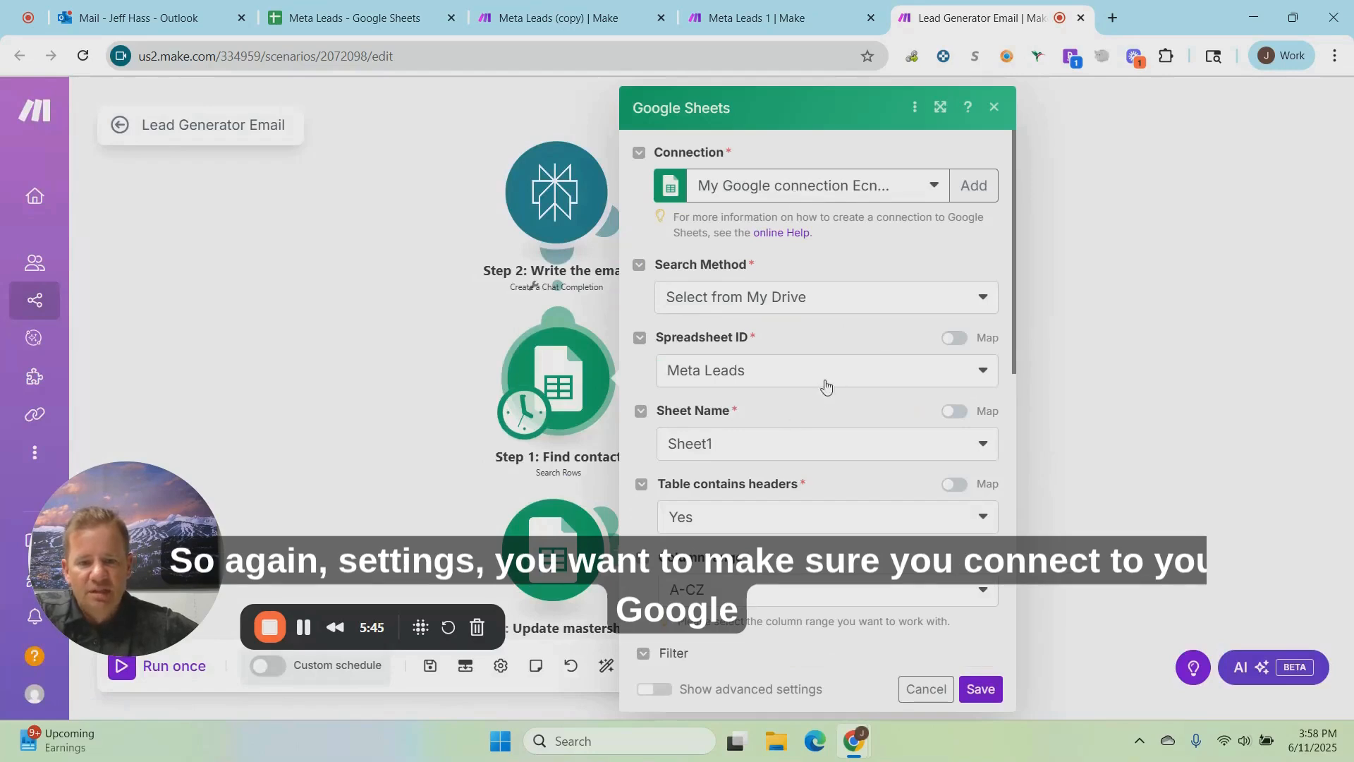
click(761, 446)
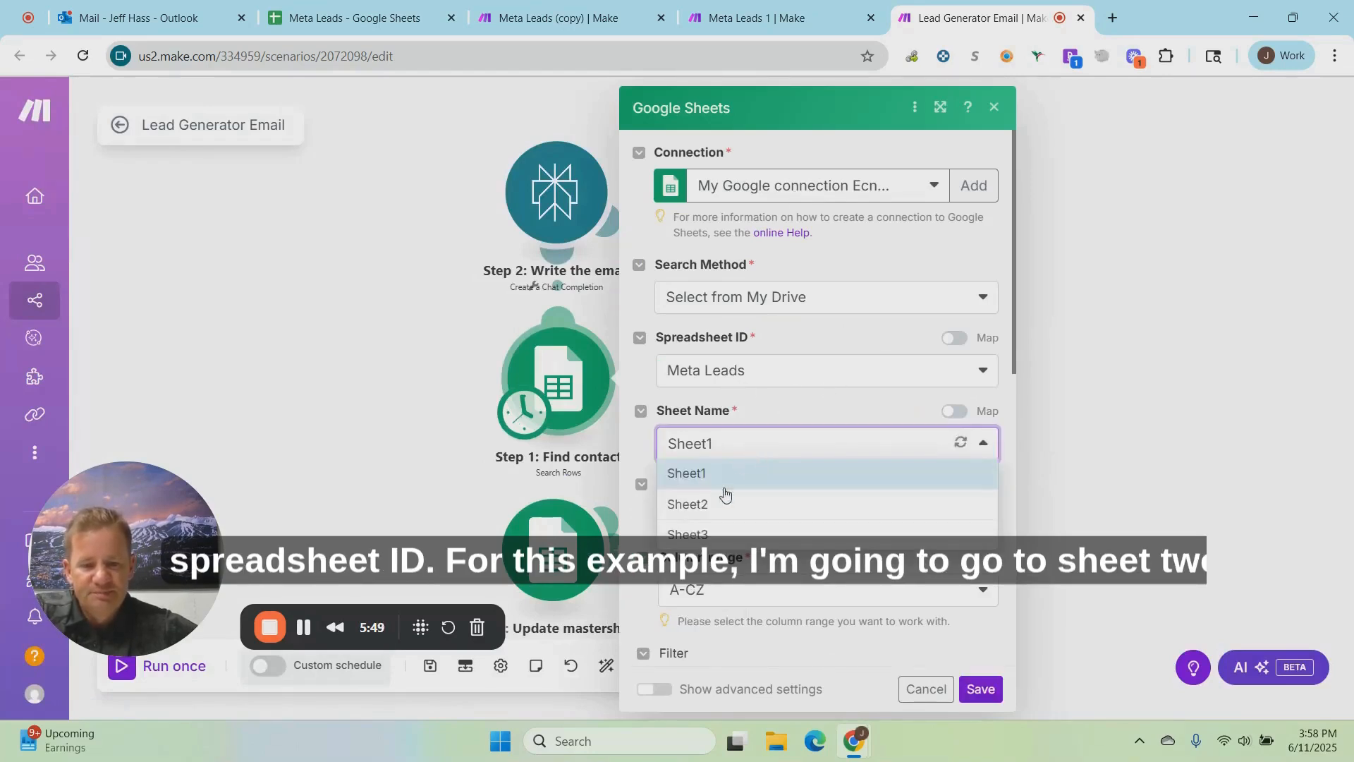
click(713, 508)
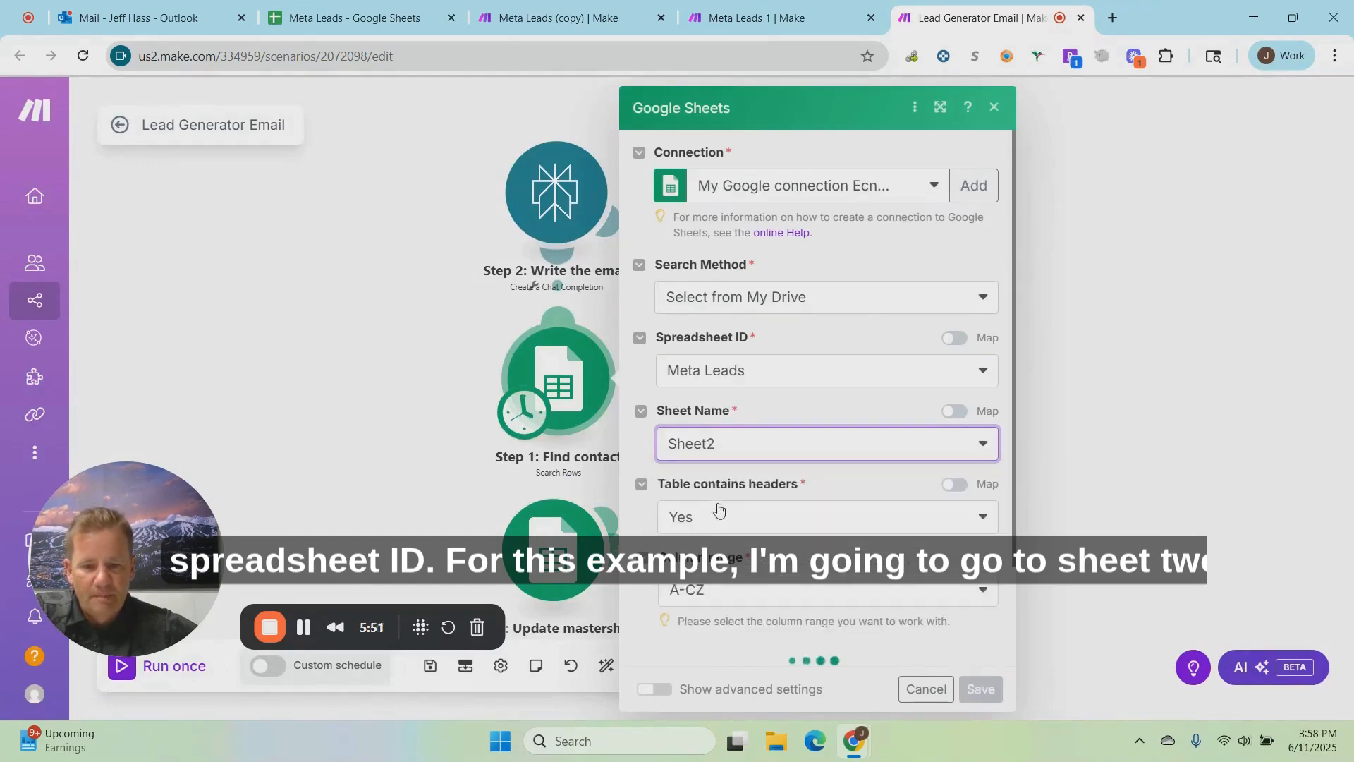
Step: Review the Find contact module's Status and EMAIL filter rules, sort order and result limit, and save its settings
scroll(828, 509, down, 1)
scroll(829, 509, down, 5)
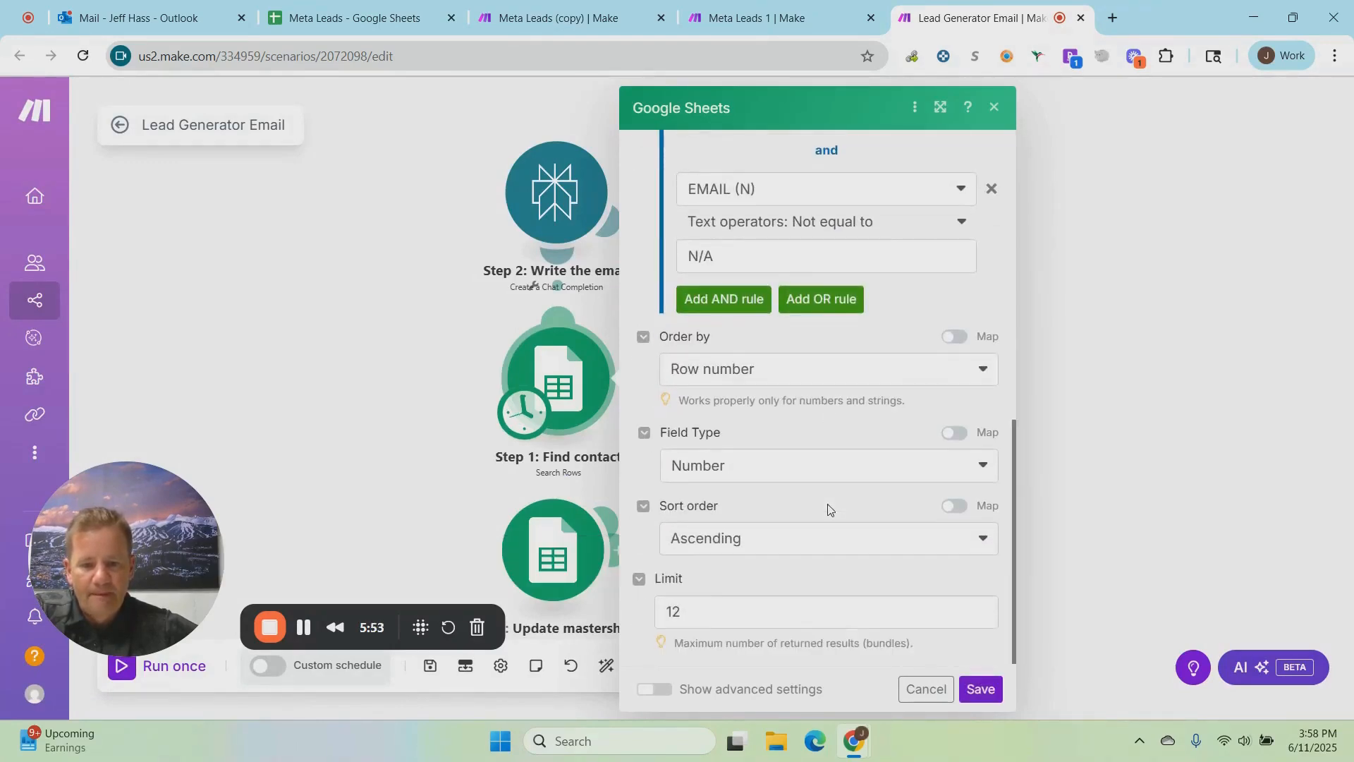
scroll(828, 506, up, 3)
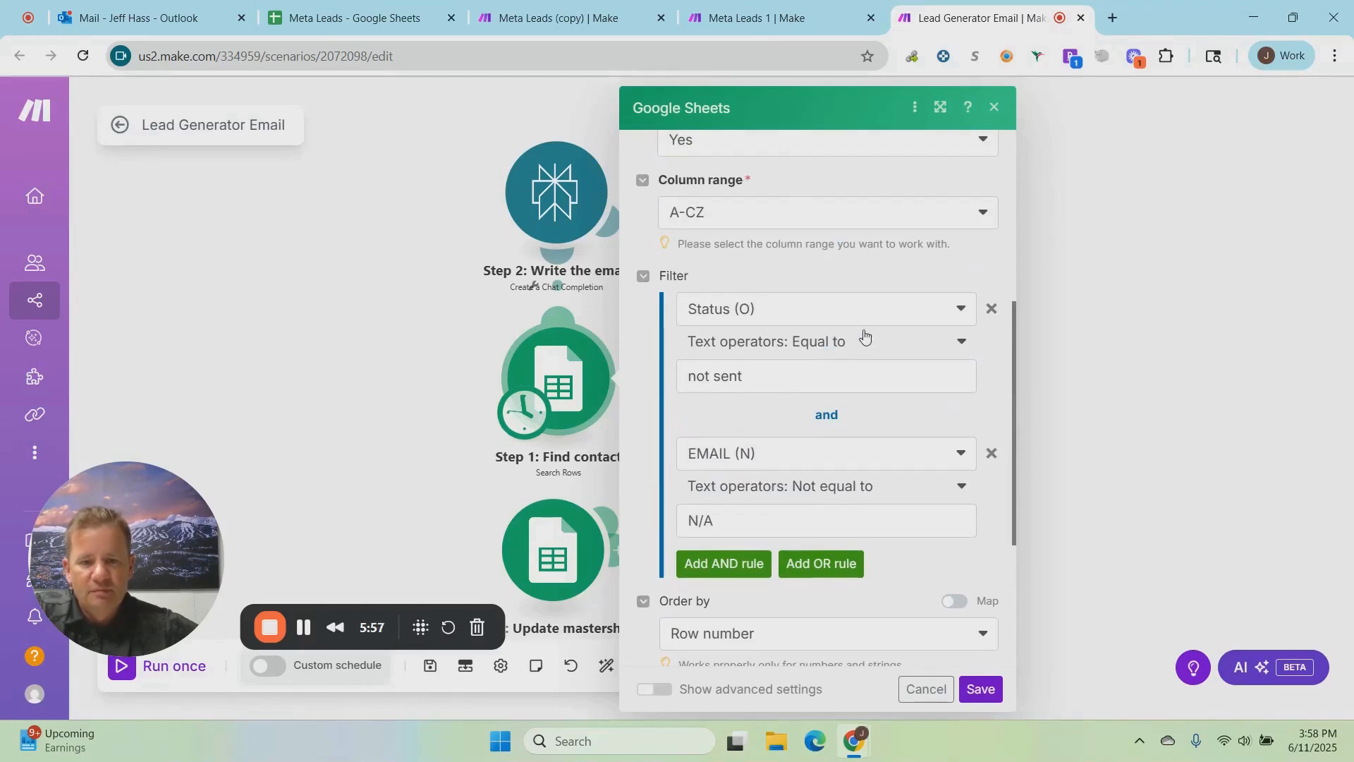
scroll(864, 335, up, 1)
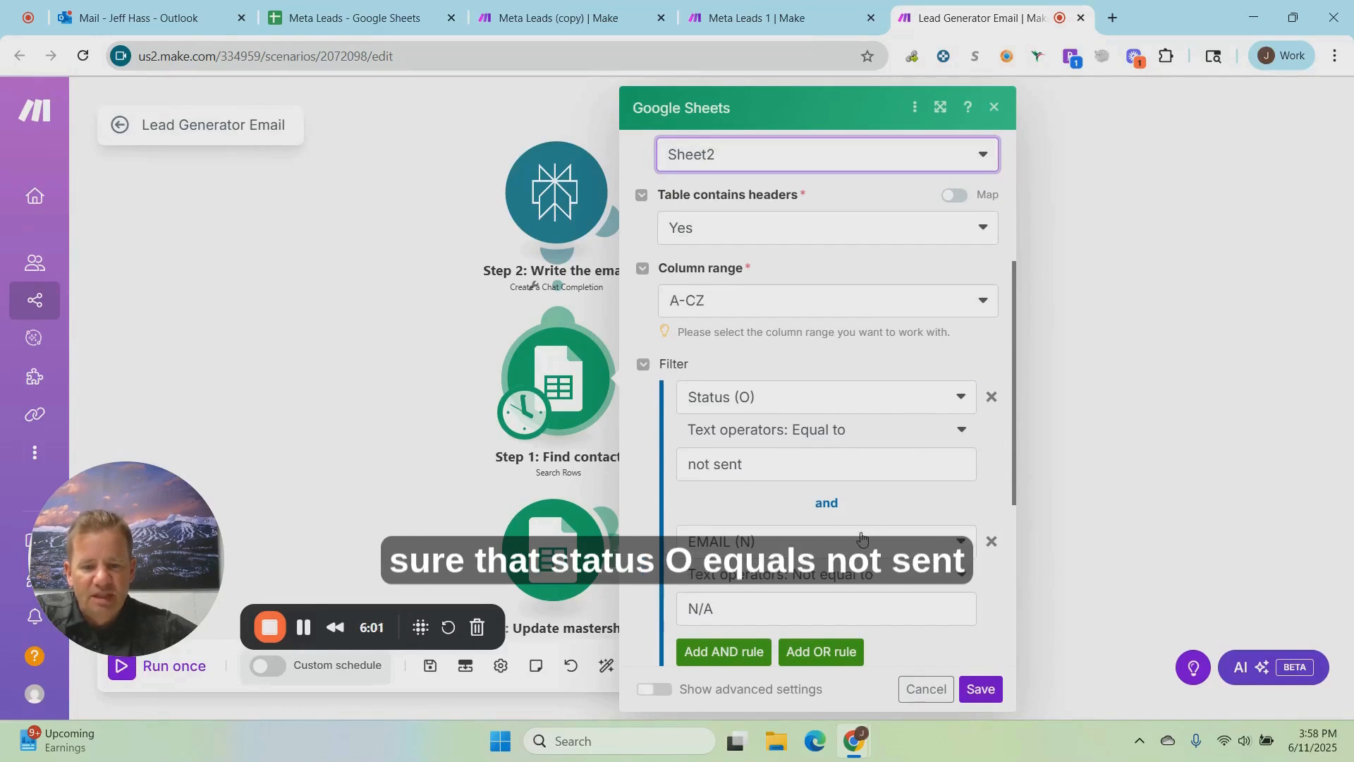
scroll(862, 537, down, 1)
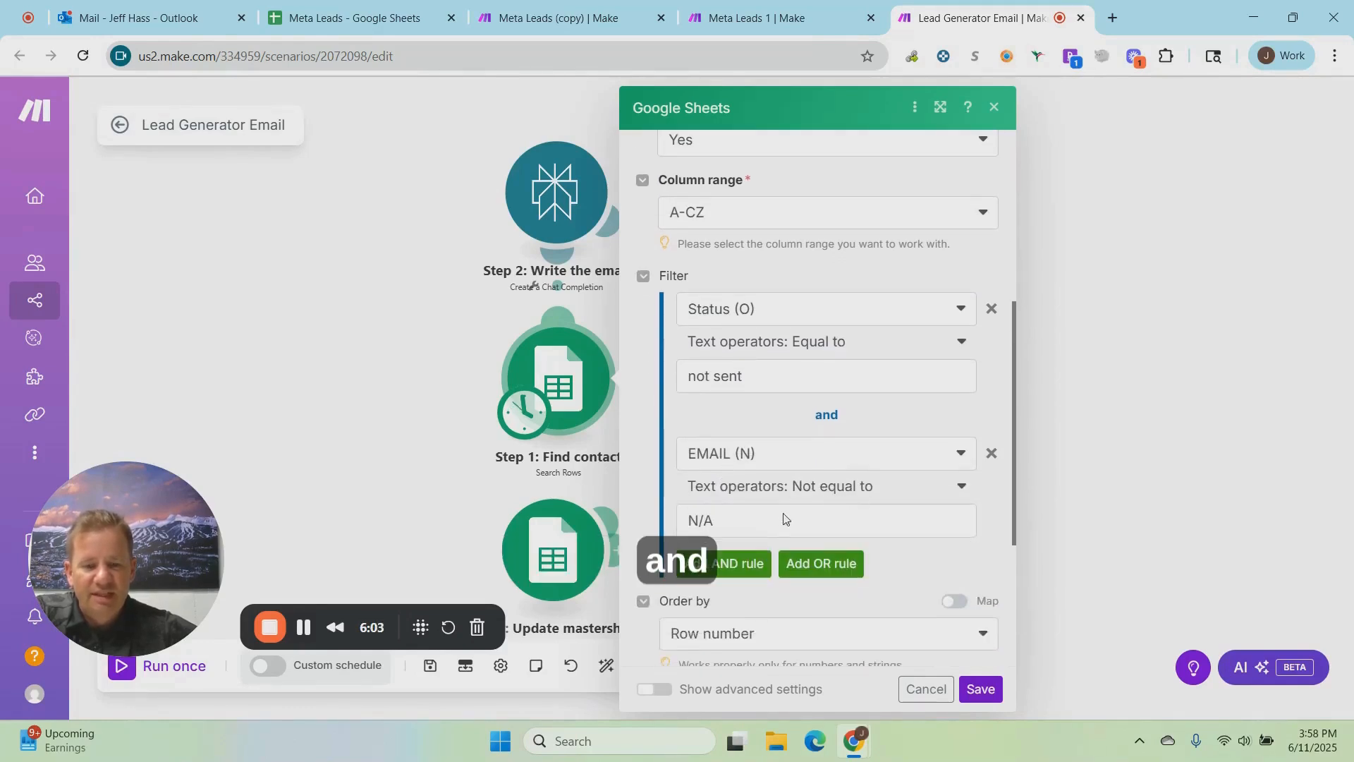
scroll(927, 479, down, 2)
scroll(927, 480, down, 1)
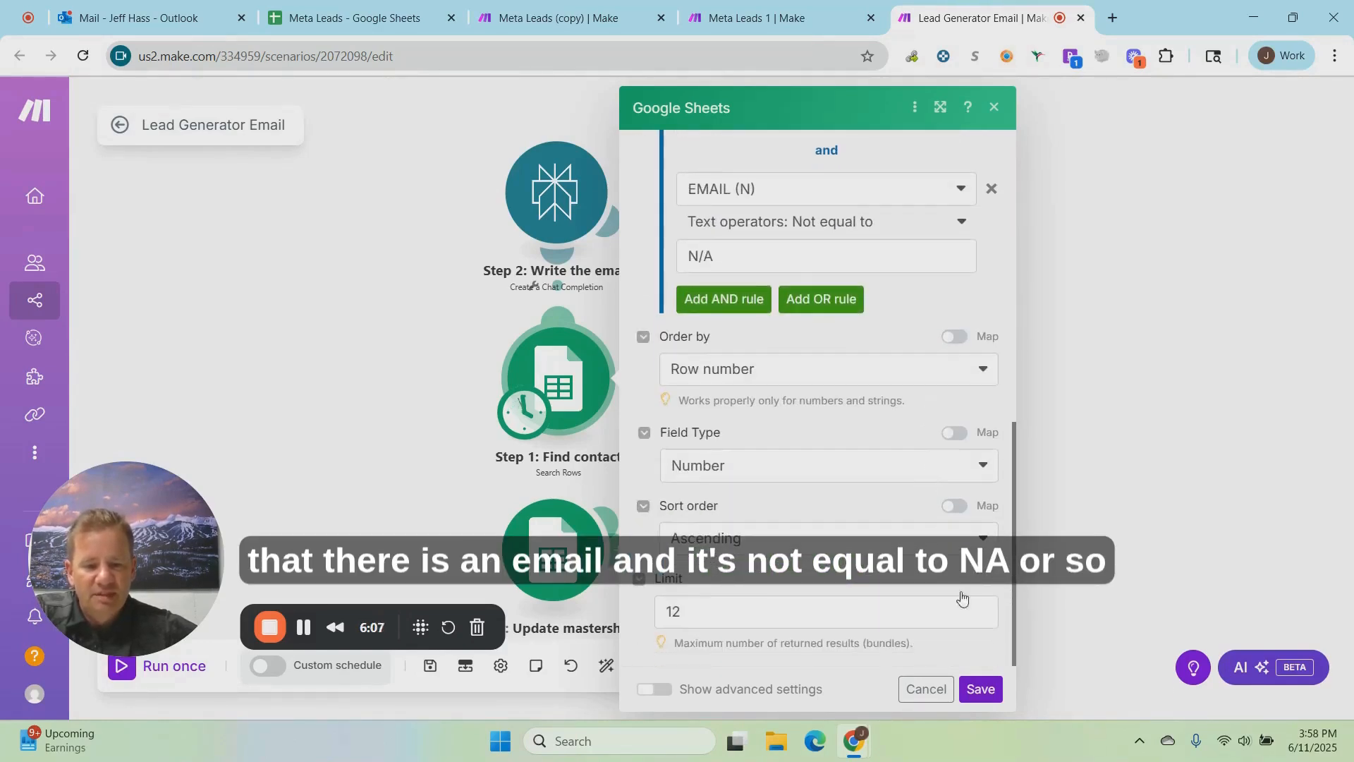
click(980, 689)
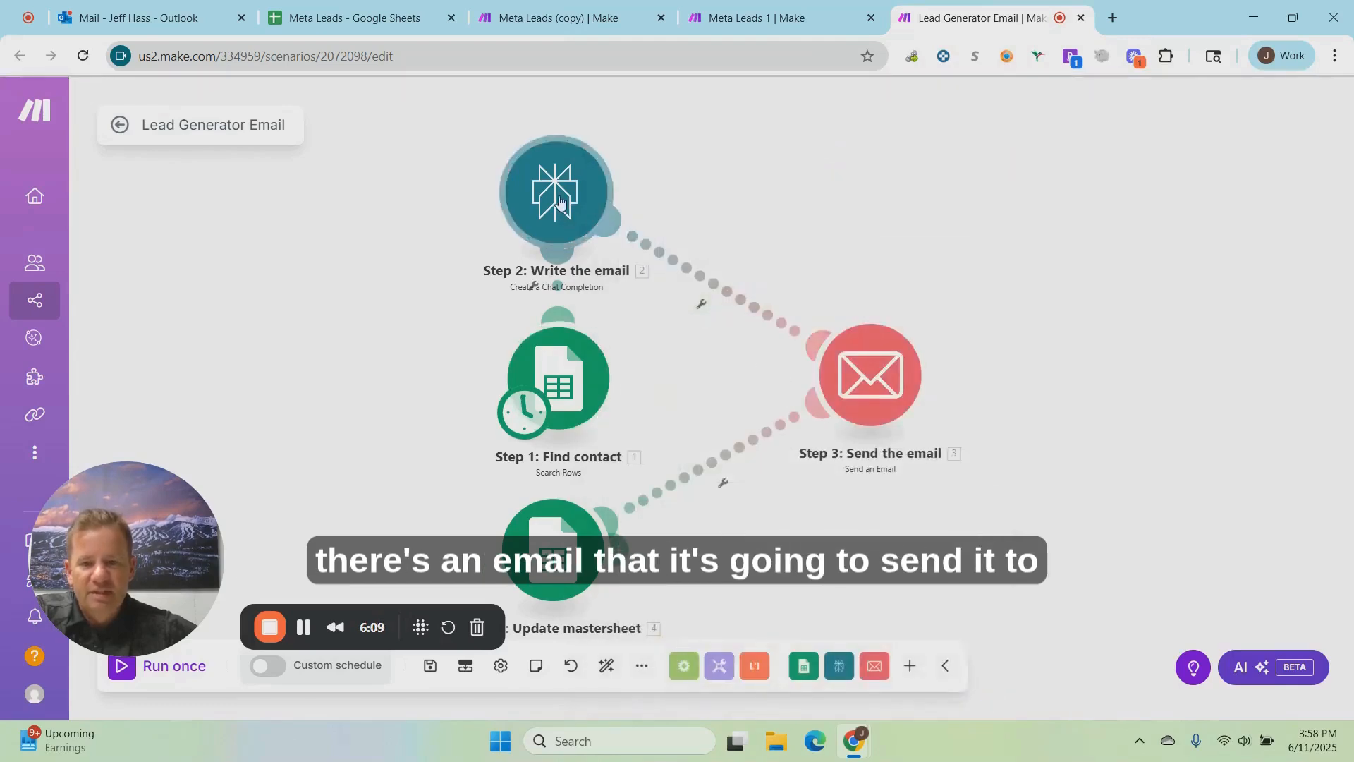
Step: Review the Perplexity AI model and email-writing prompt in the Step 2: Write the email module, and save its settings
right_click(560, 196)
click(596, 217)
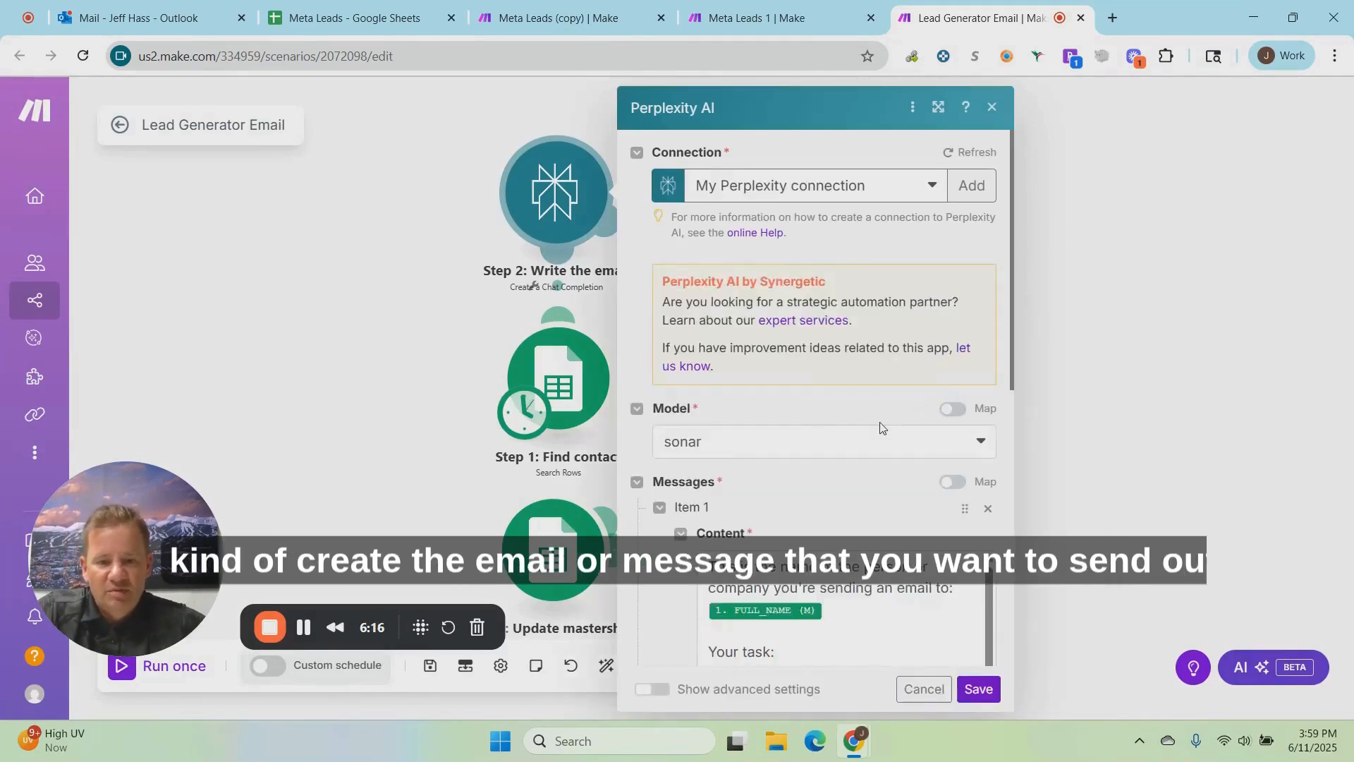
scroll(881, 420, down, 4)
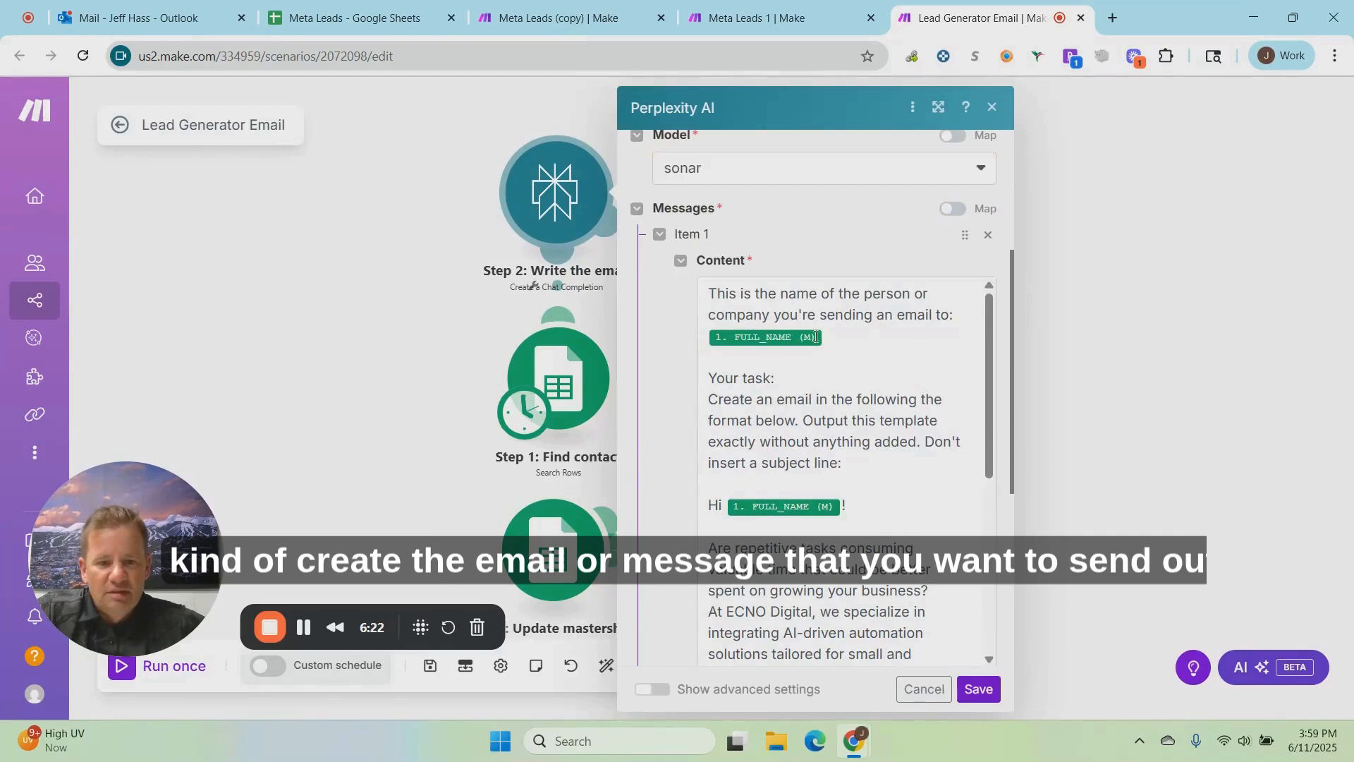
scroll(881, 400, down, 2)
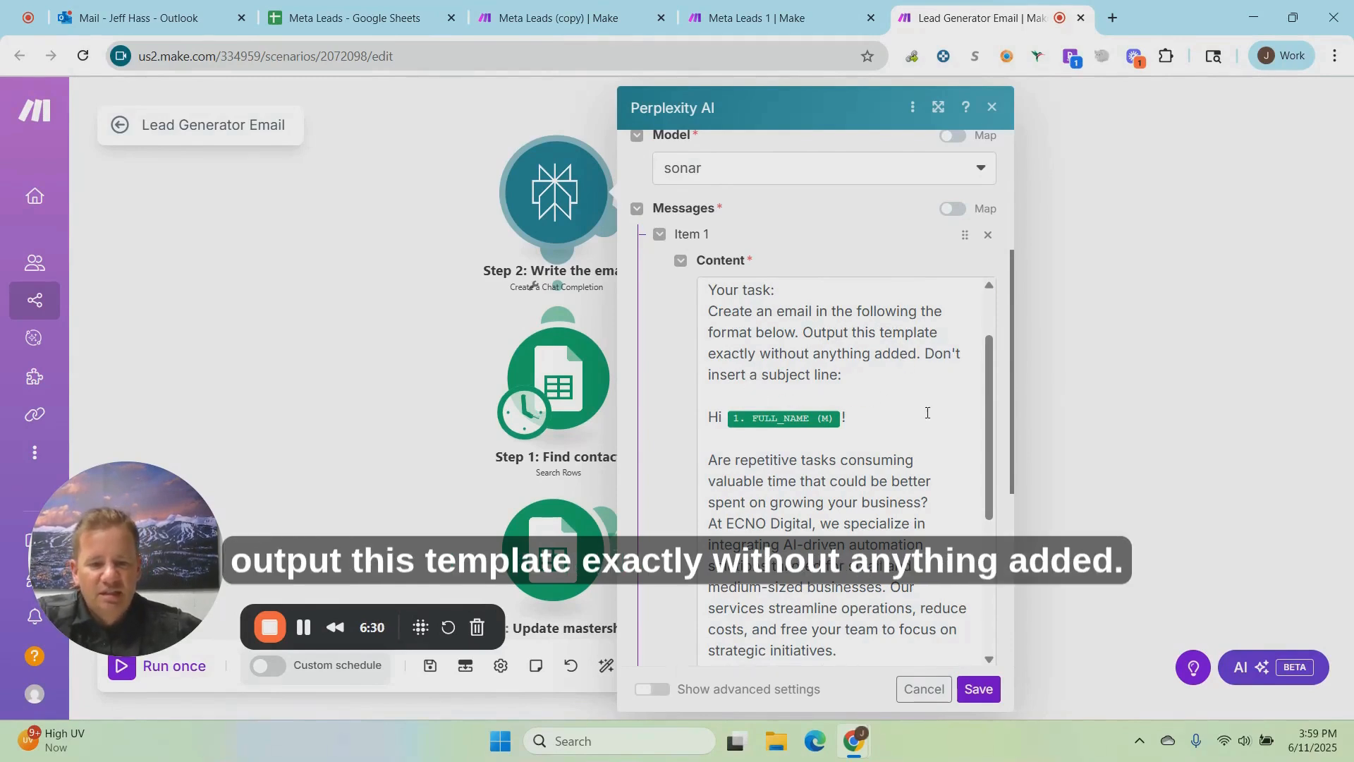
scroll(918, 426, down, 1)
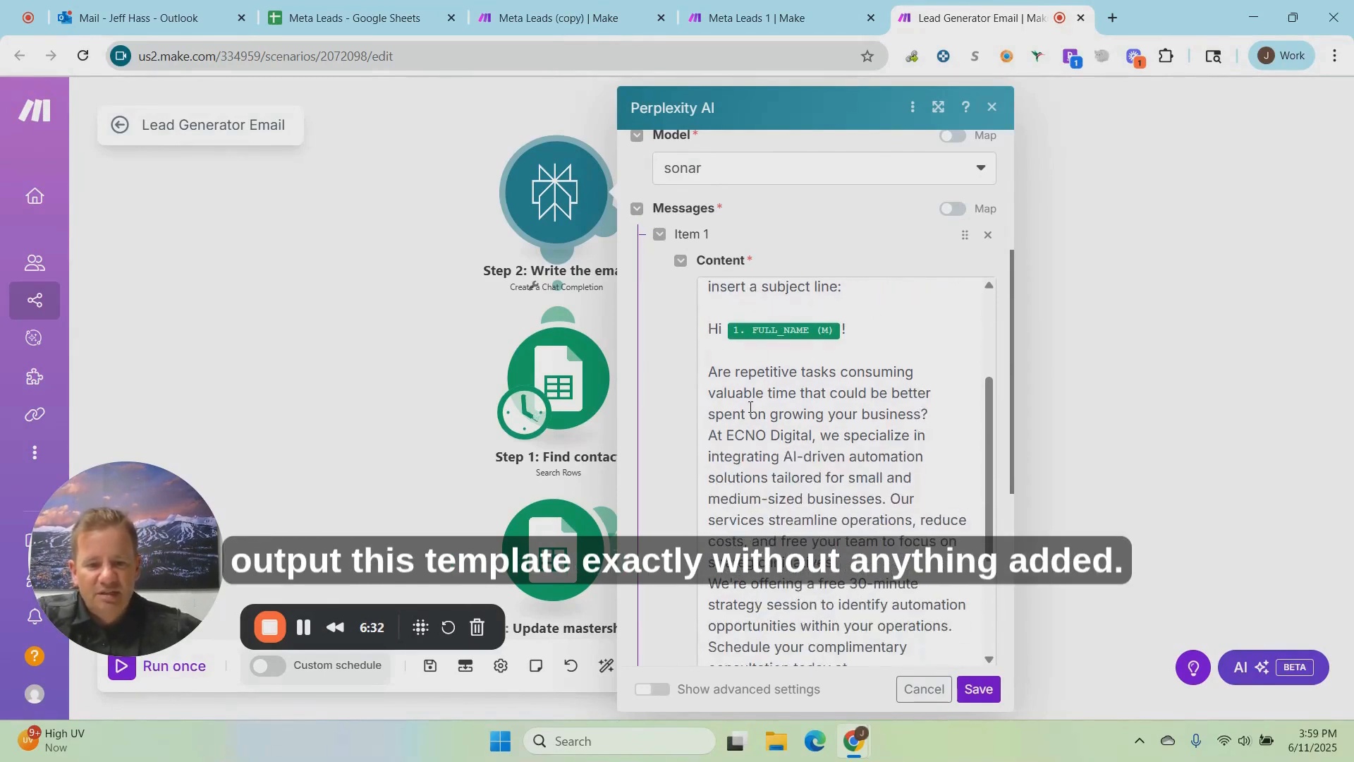
scroll(751, 408, down, 1)
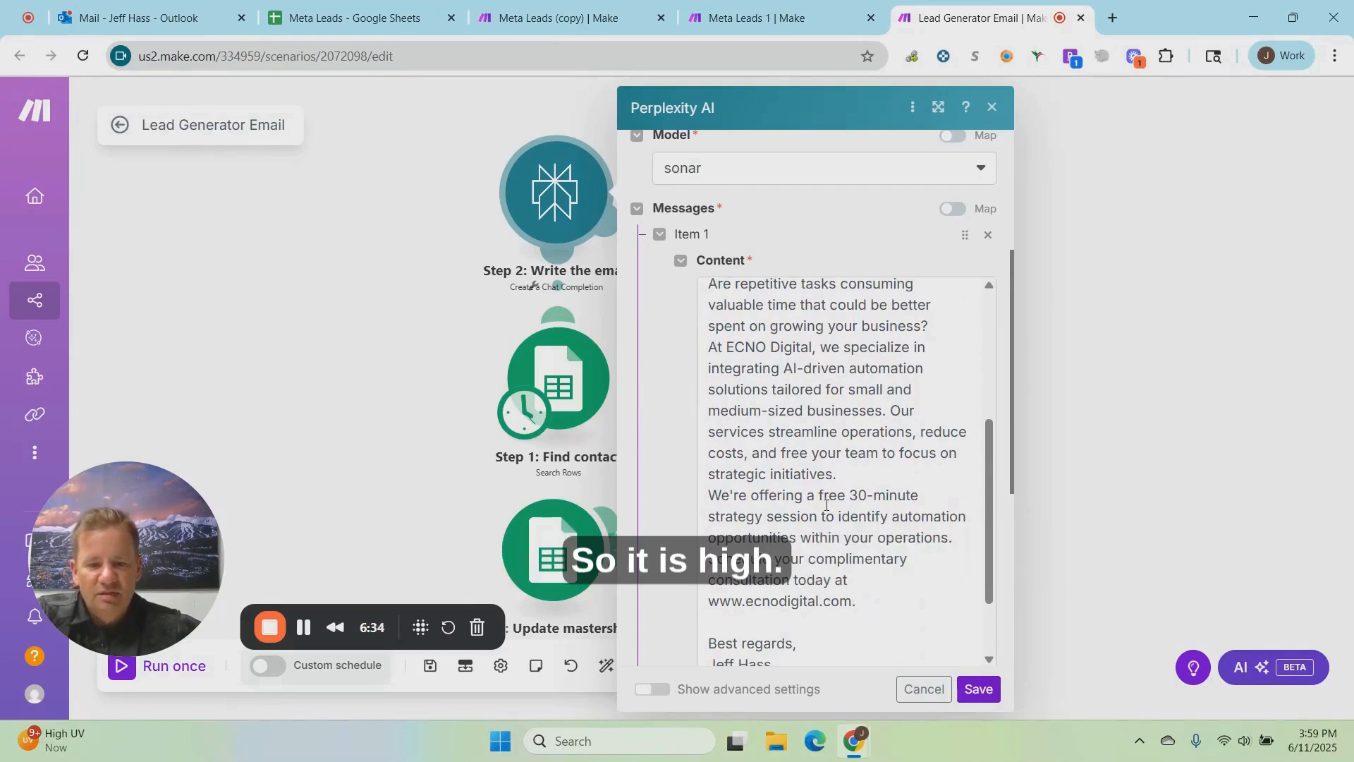
scroll(811, 535, down, 1)
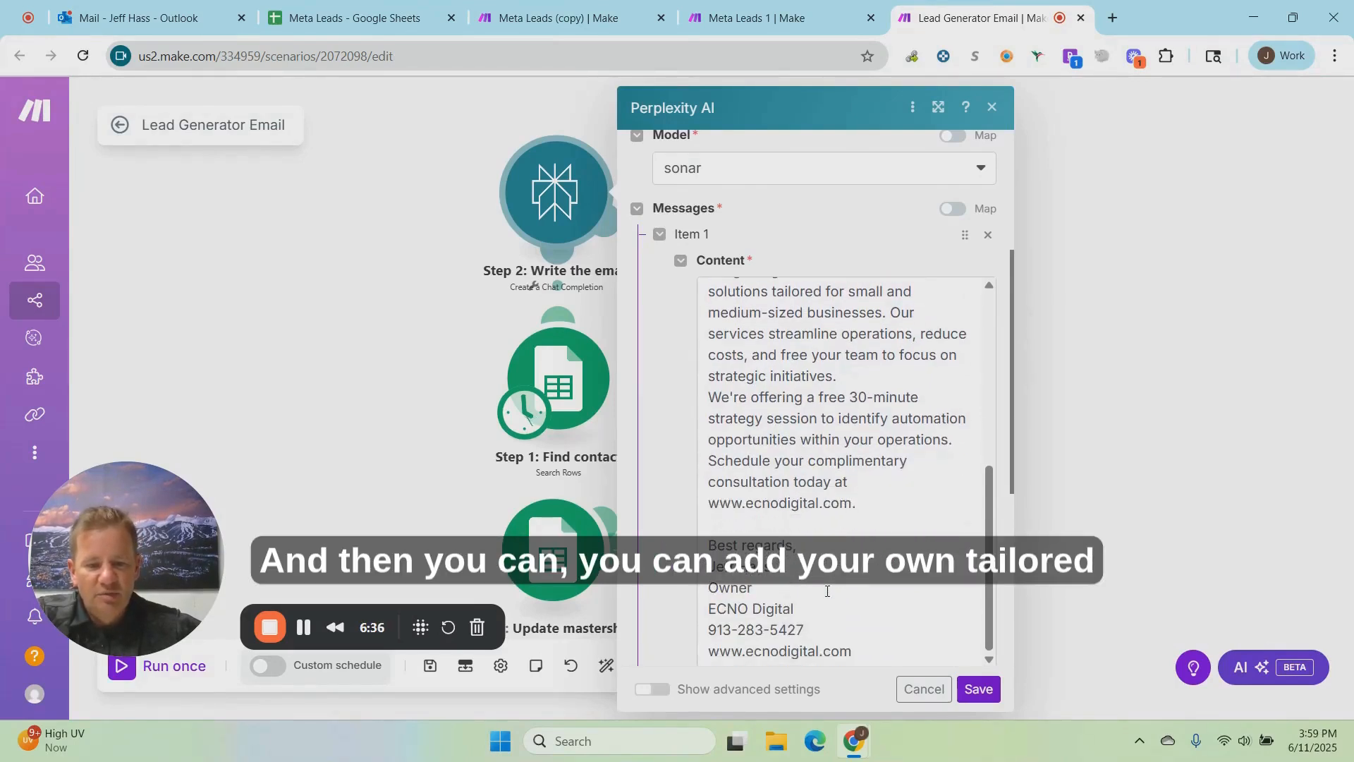
click(978, 689)
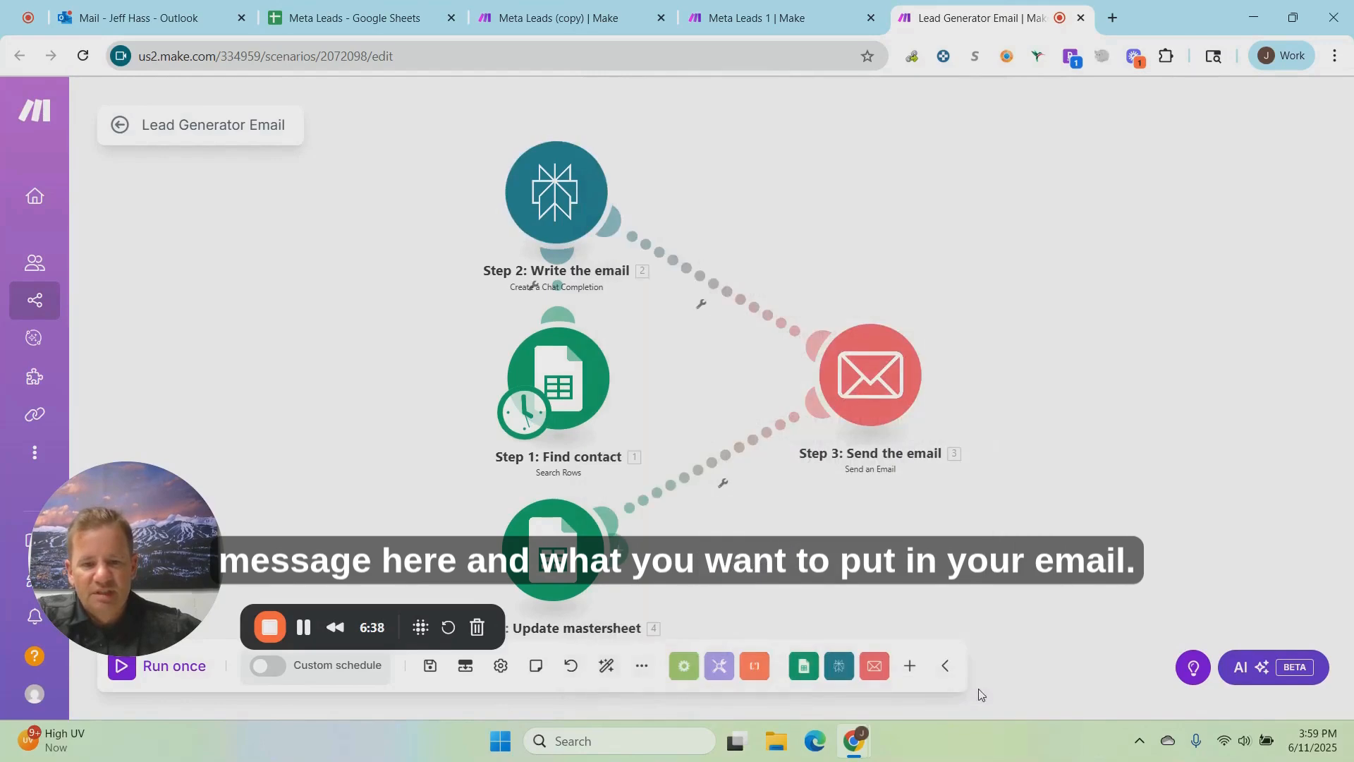
Step: Review the connection, recipient, subject and content mappings of the Step 3: Send the email module, and save its settings
right_click(870, 373)
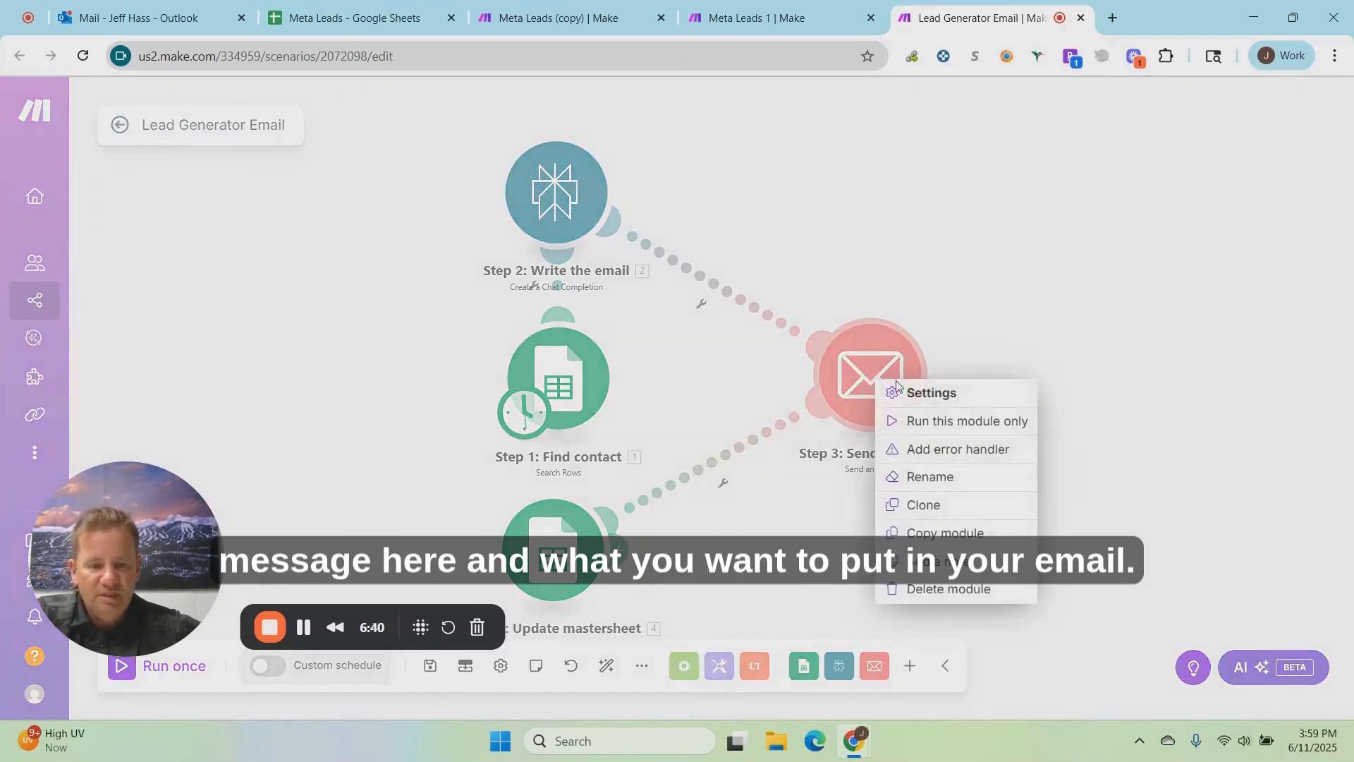
click(922, 395)
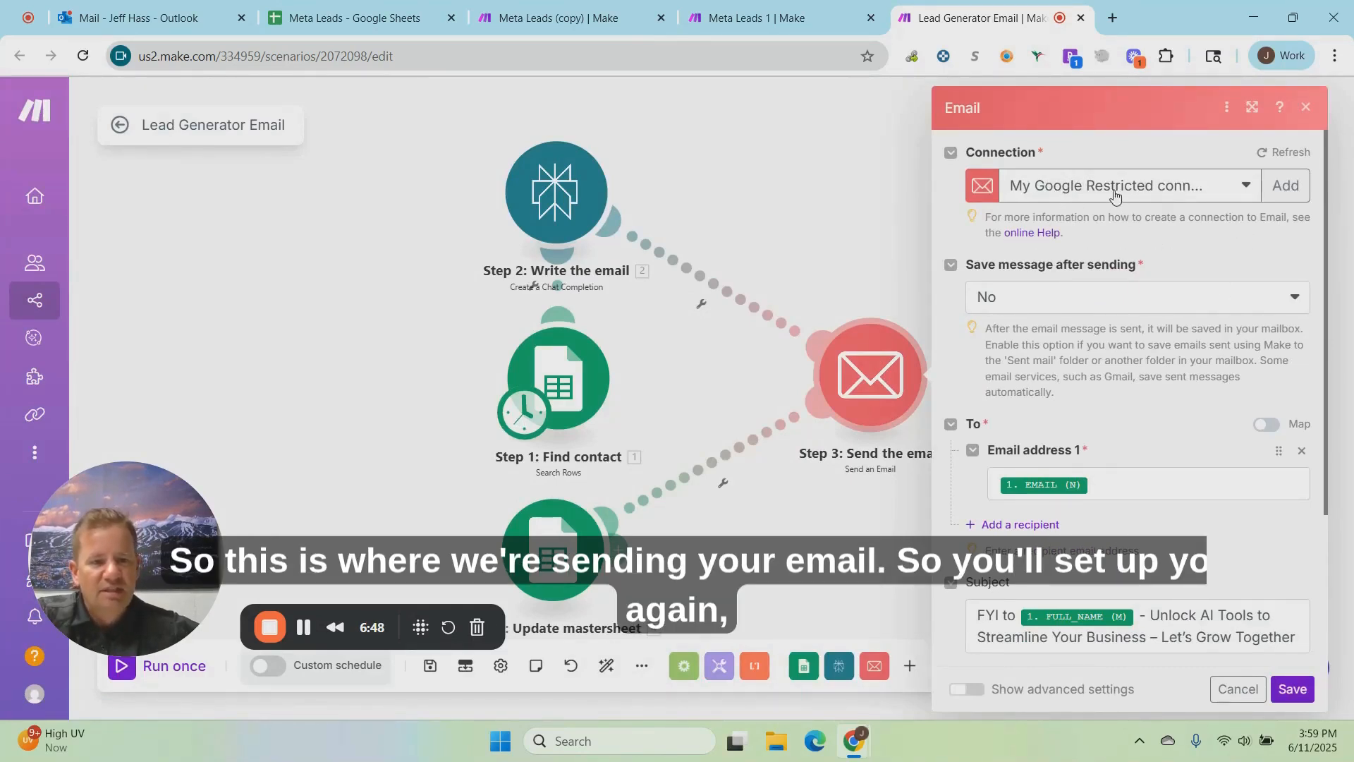
scroll(1214, 237, down, 1)
scroll(1214, 237, down, 1)
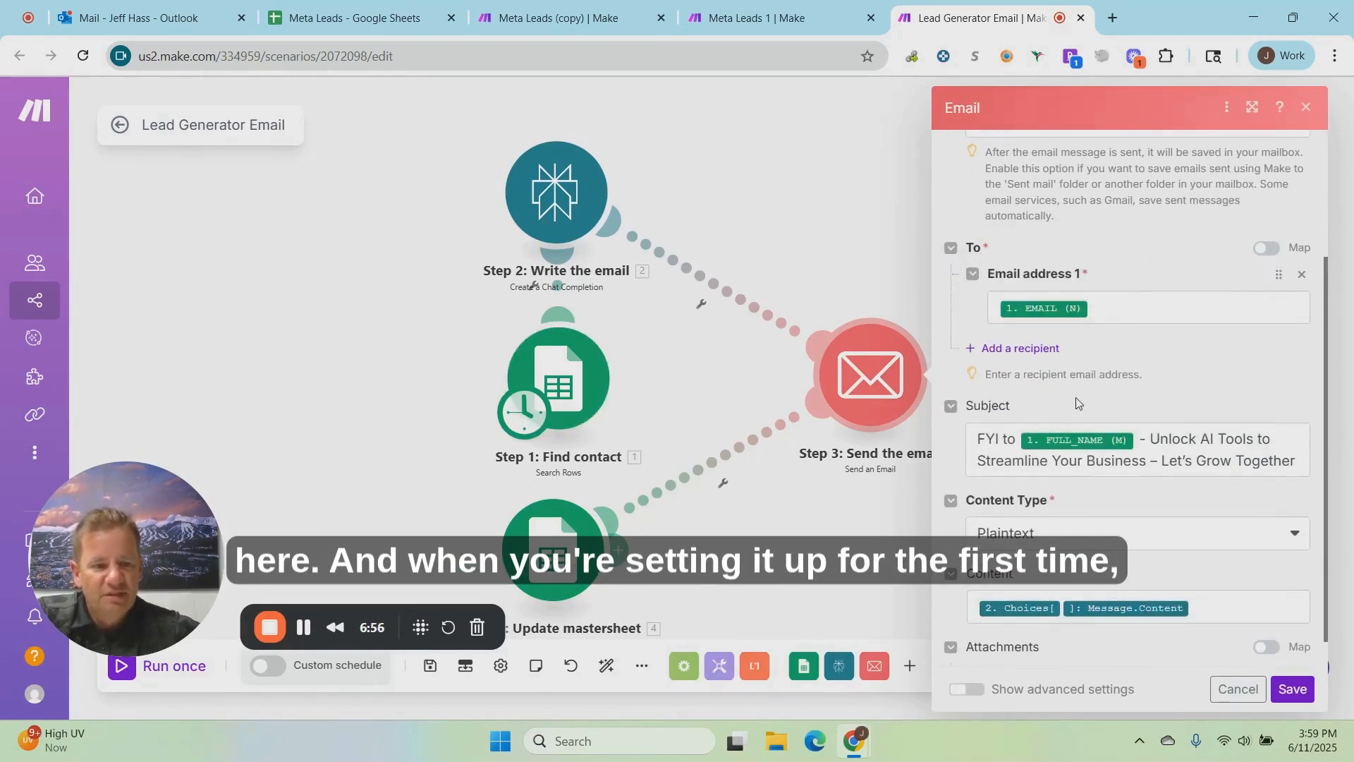
scroll(1174, 397, down, 1)
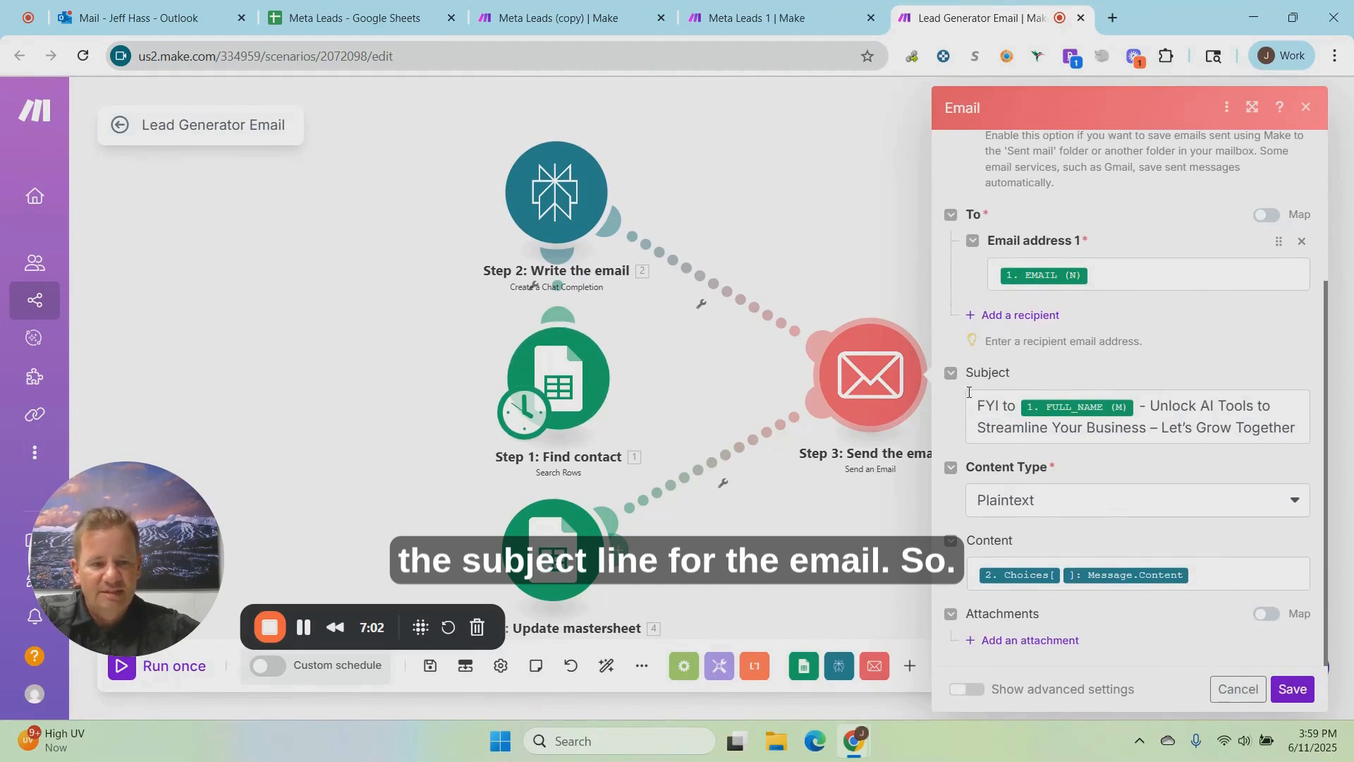
click(1238, 426)
click(1266, 381)
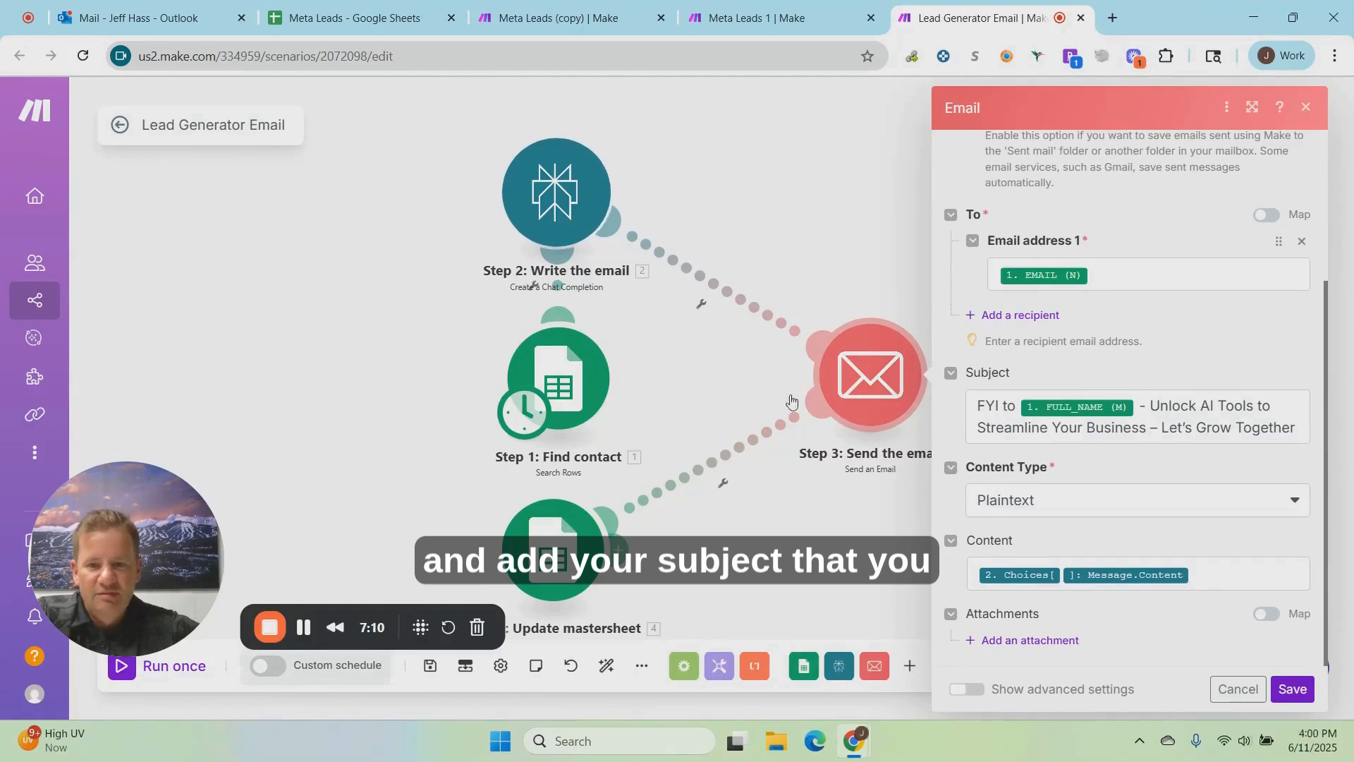
click(1294, 690)
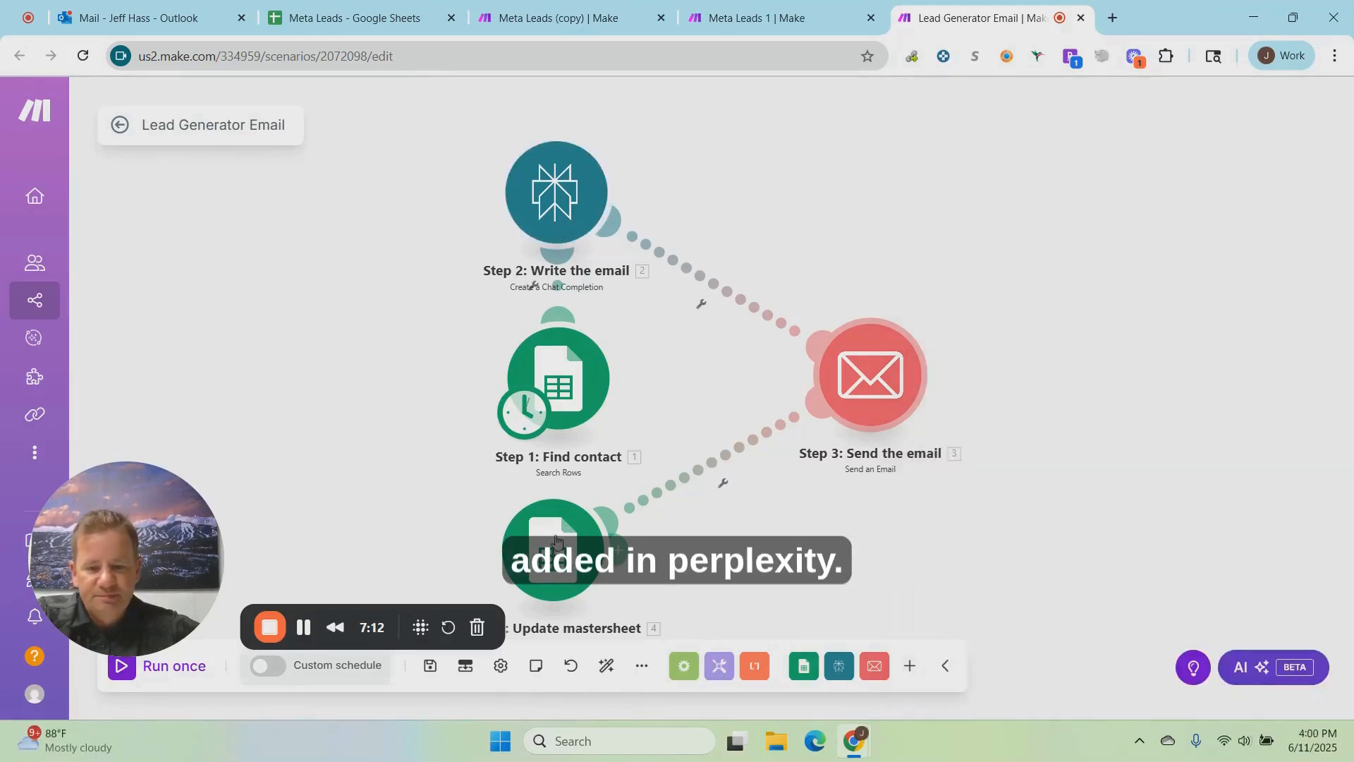
Step: In the Update mastersheet module, set the sheet name of the Meta Leads spreadsheet to Sheet2
right_click(572, 509)
click(585, 500)
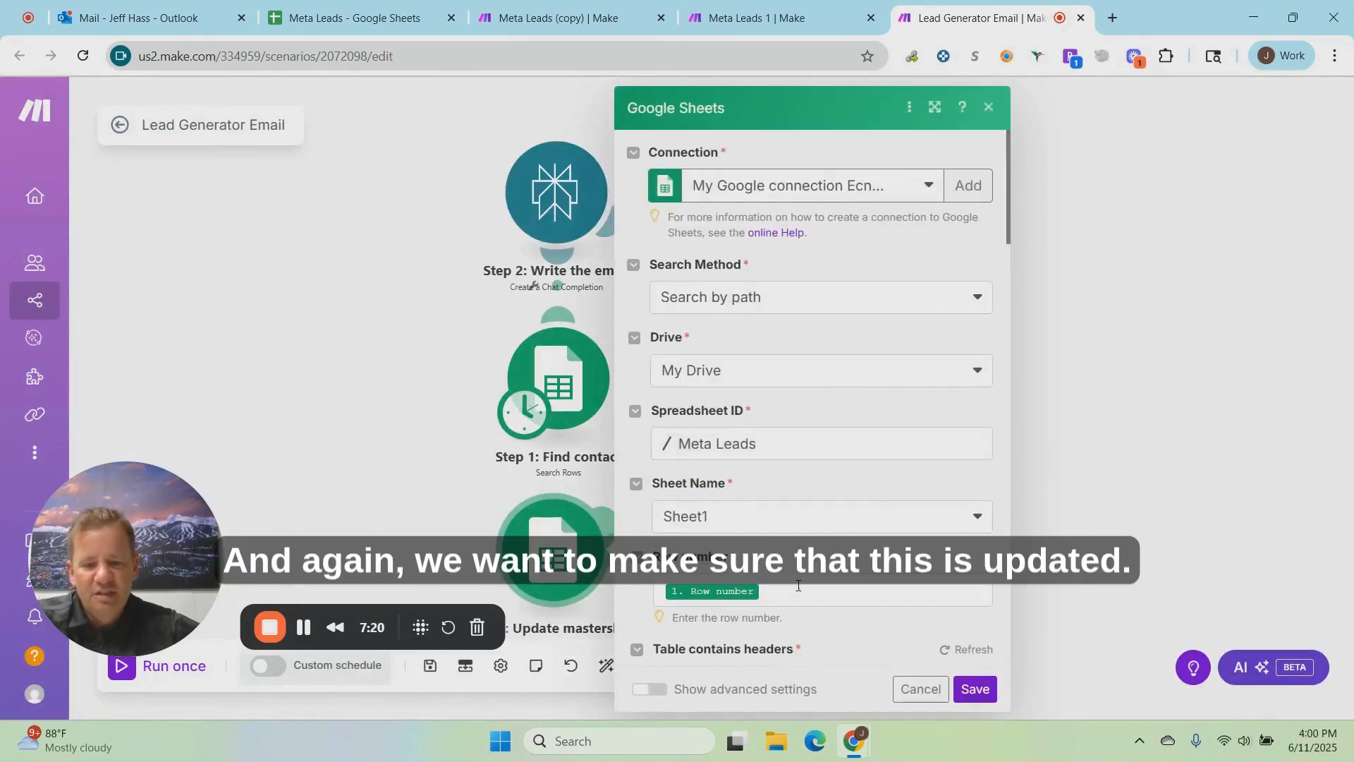
scroll(785, 586, down, 5)
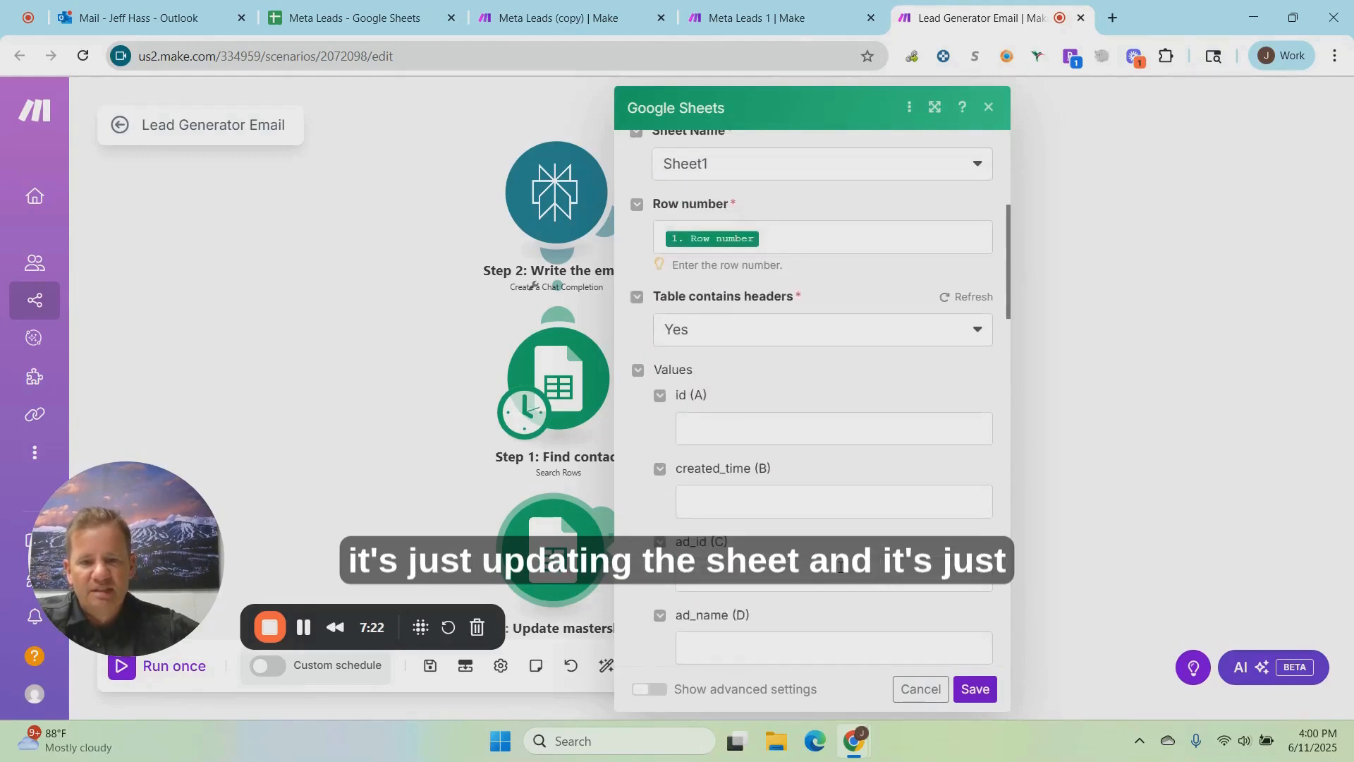
scroll(841, 566, up, 3)
click(733, 349)
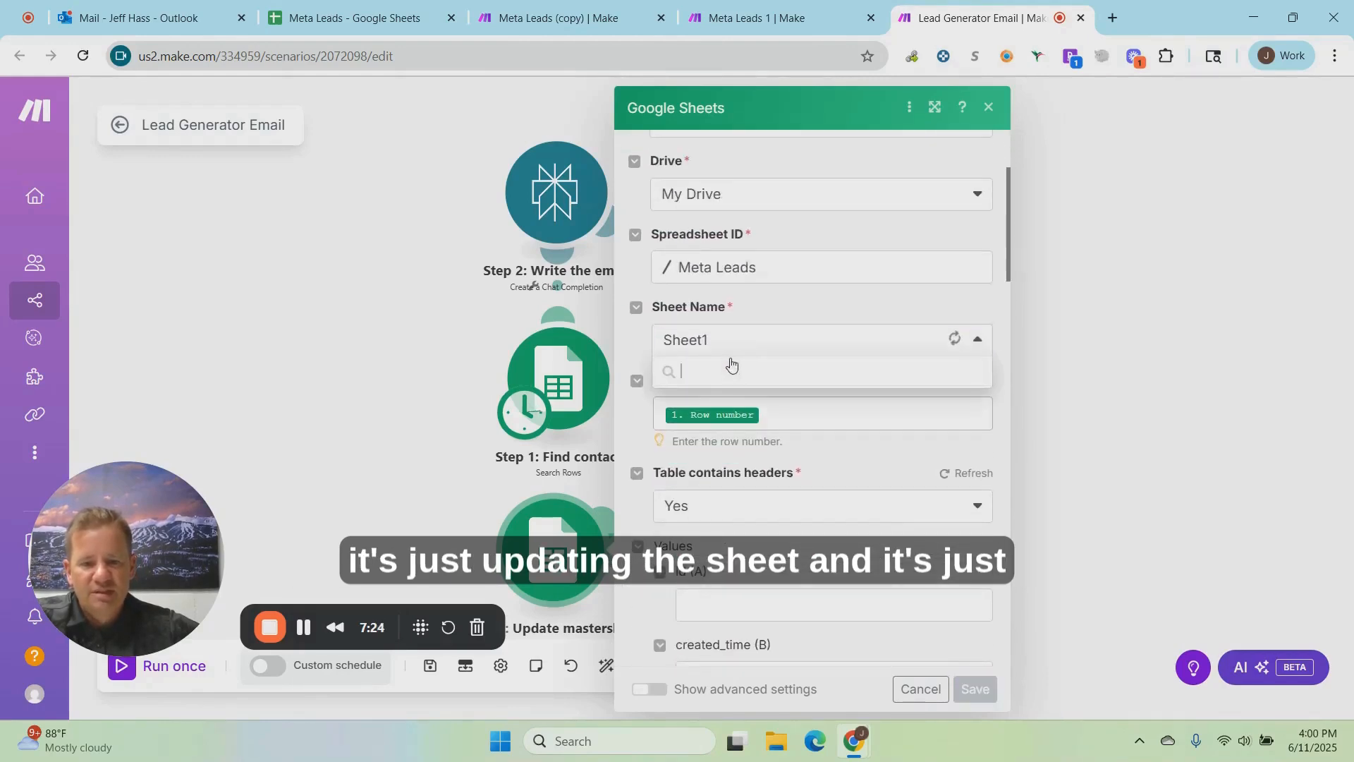
click(687, 398)
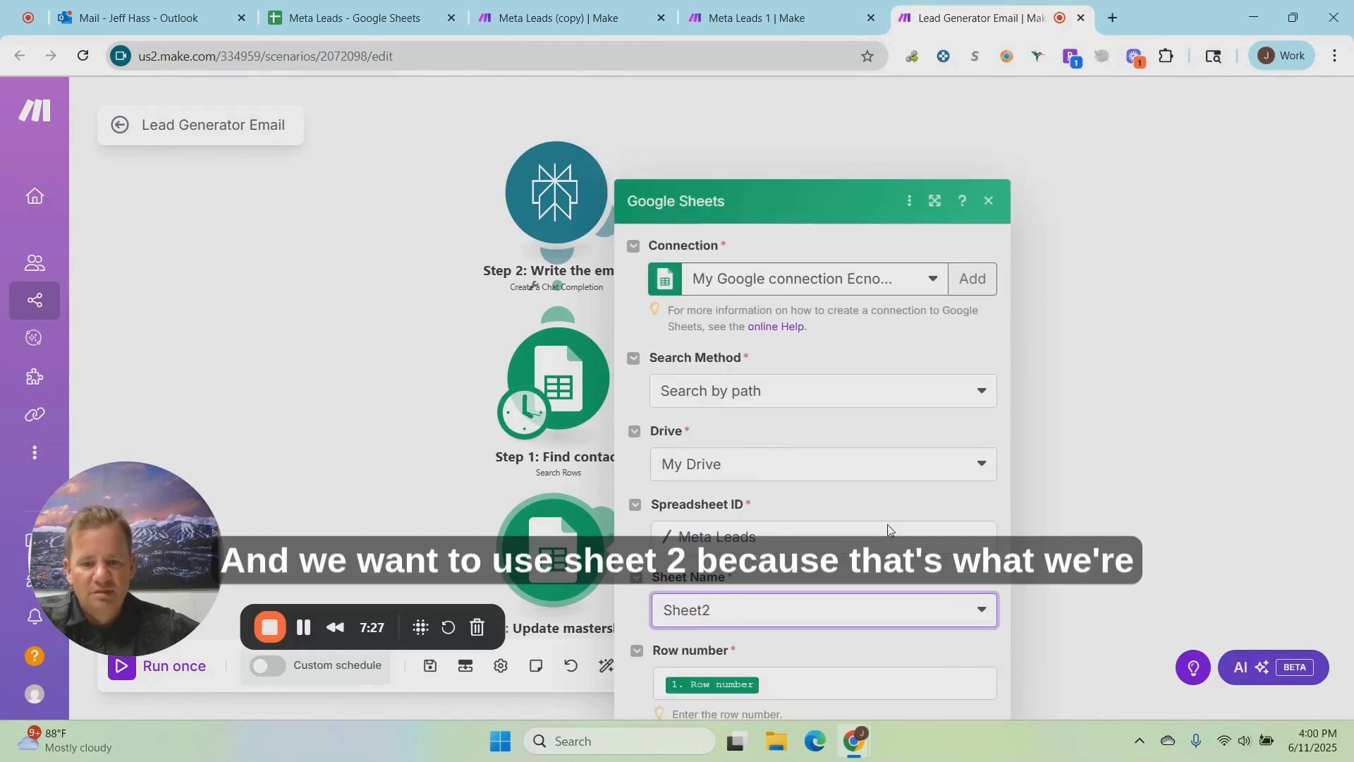
Step: Check the value written to the Status (O) column in the Update mastersheet module, and save its settings
scroll(888, 530, down, 10)
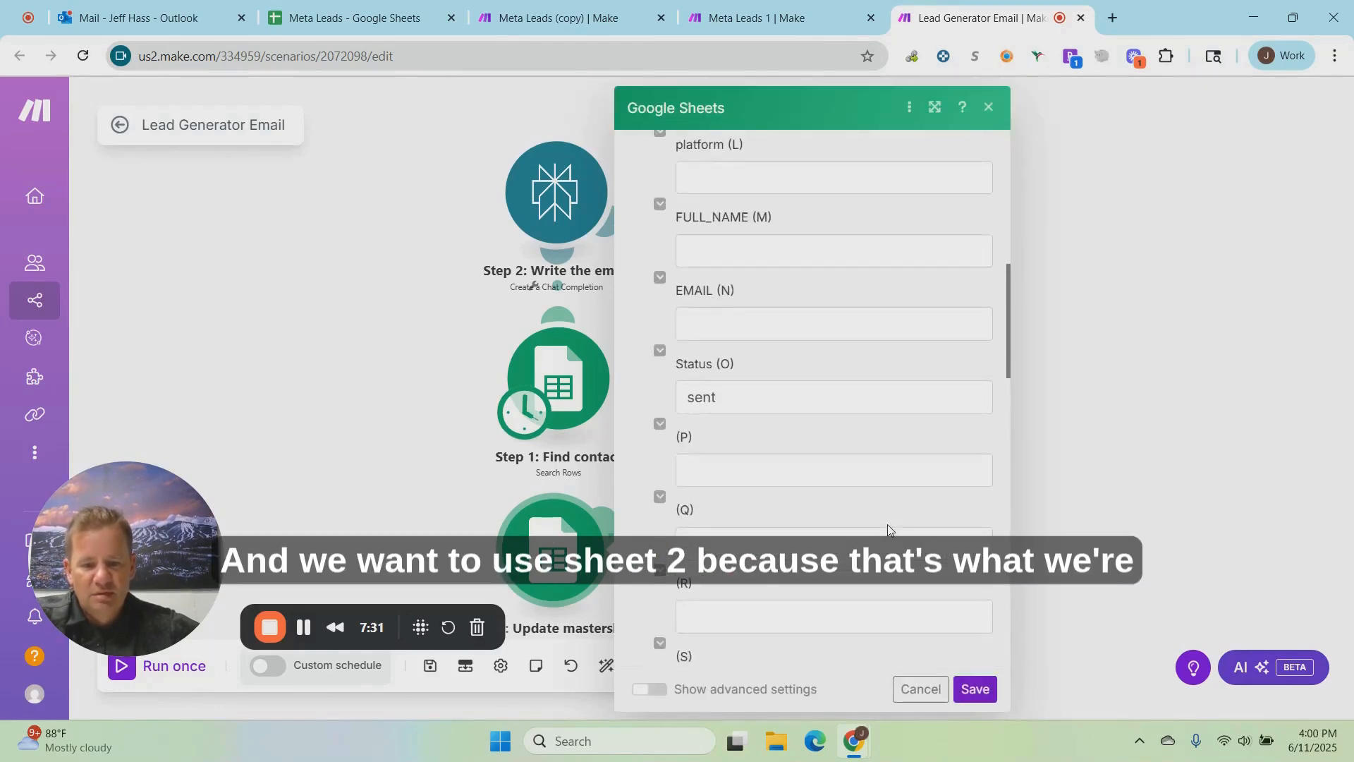
scroll(887, 531, down, 3)
scroll(885, 532, up, 2)
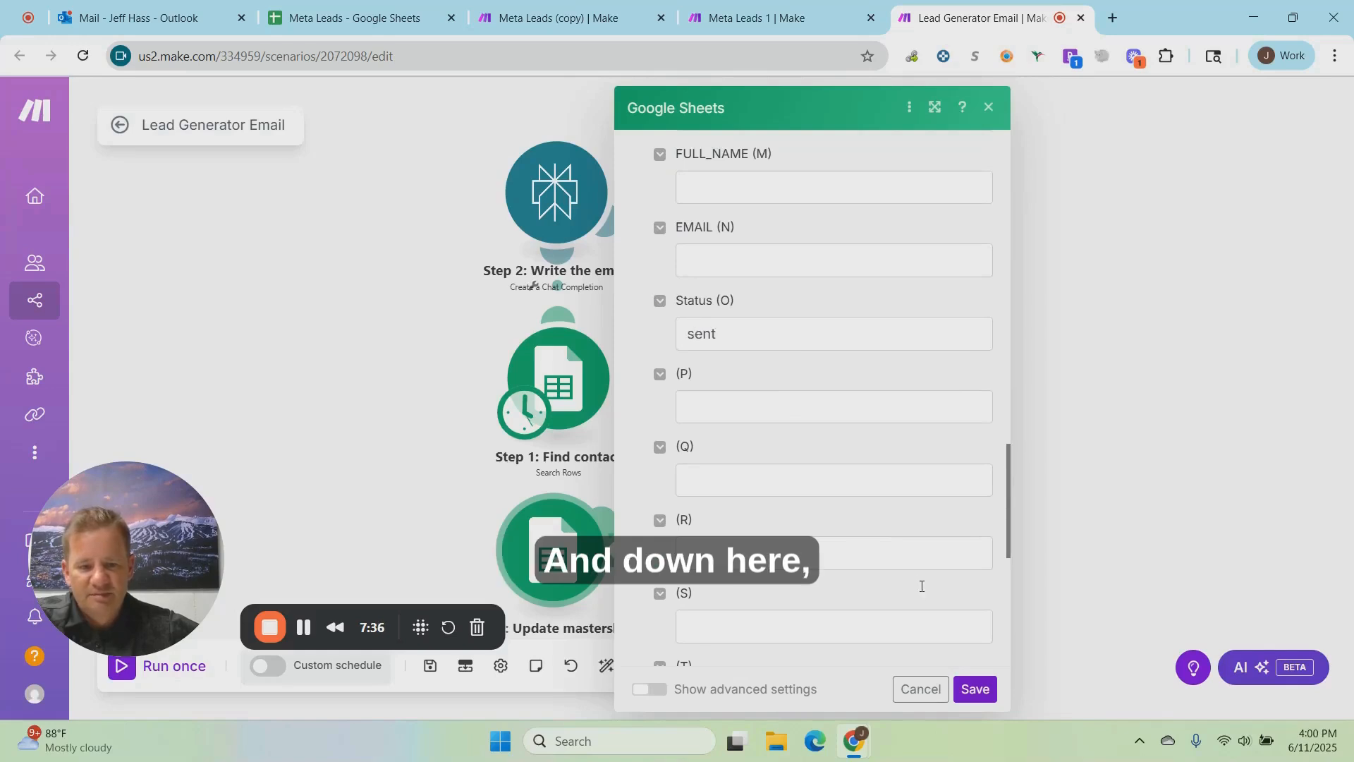
click(974, 688)
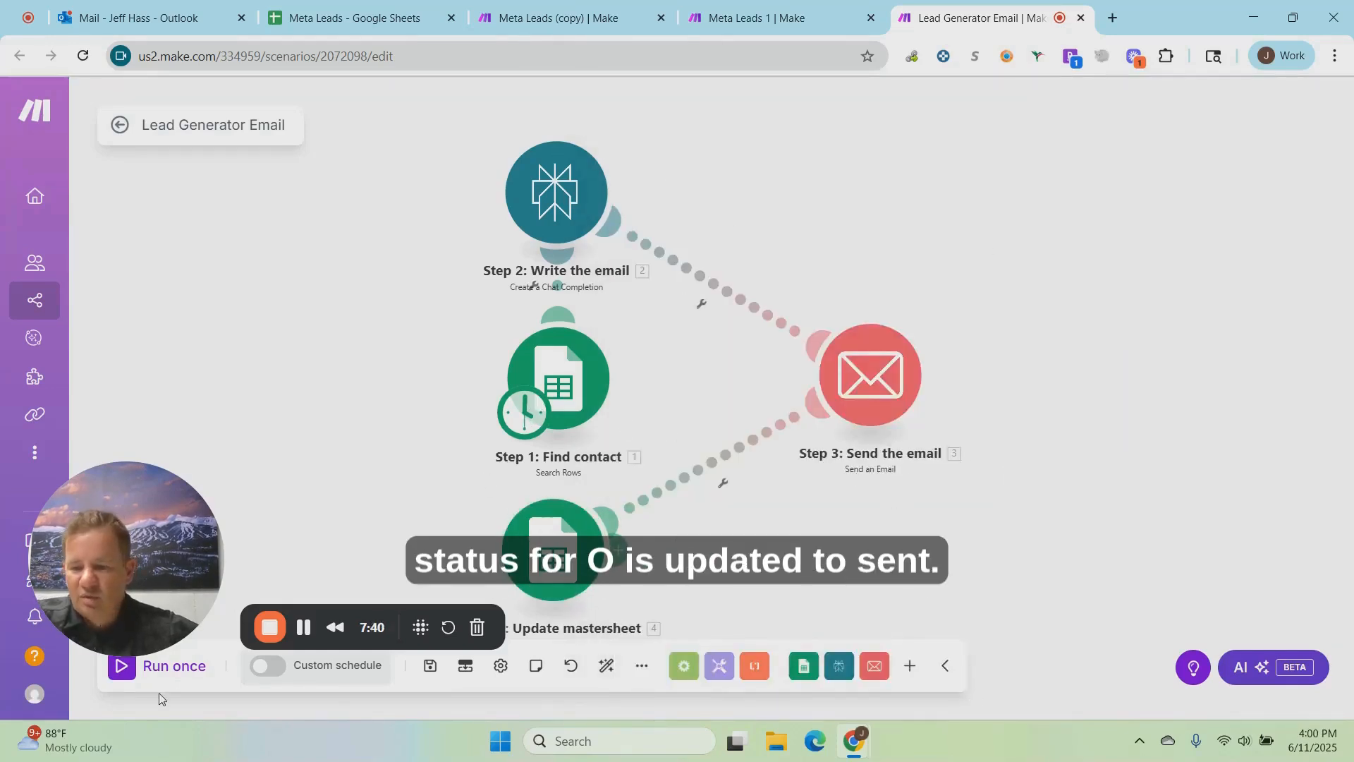
Step: Check the lead in Sheet2 of Meta Leads, run the Lead Generator Email scenario once, and recheck the lead's status
click(361, 26)
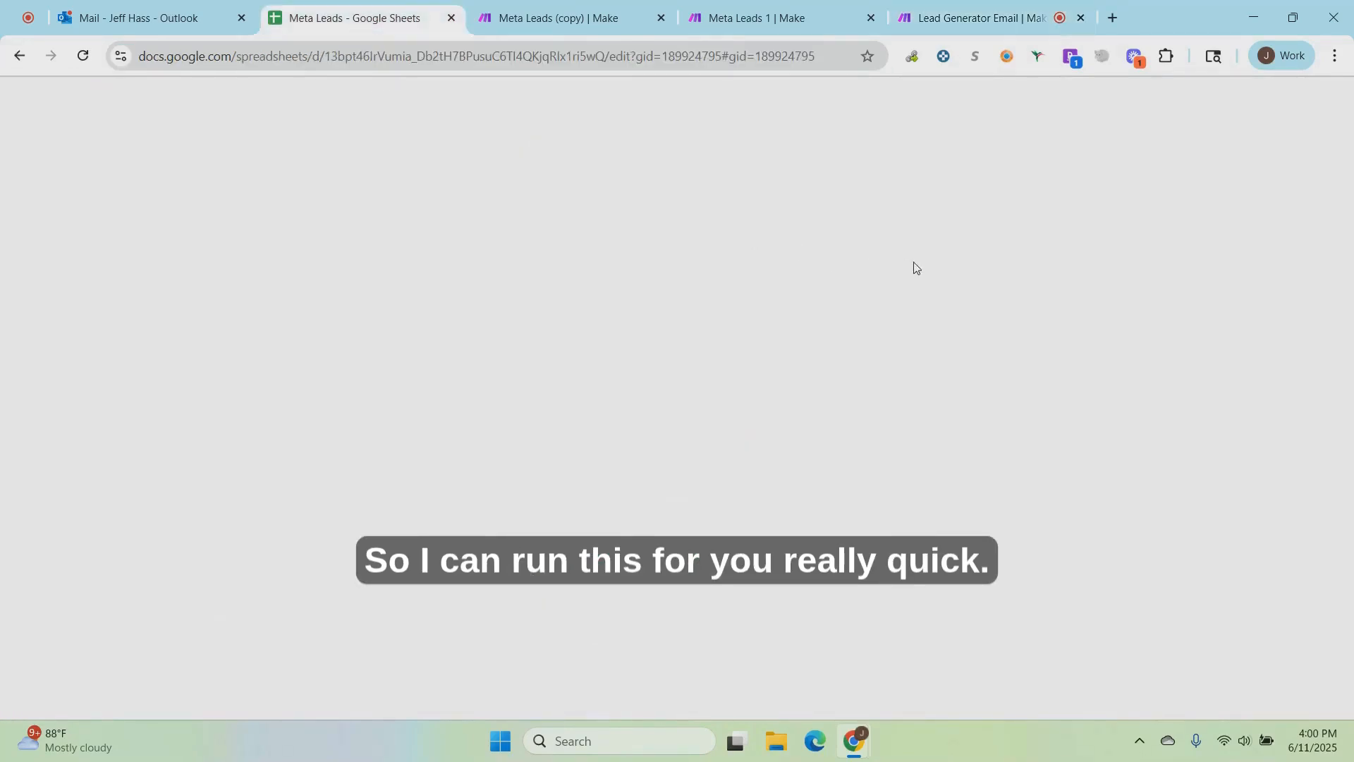
click(225, 706)
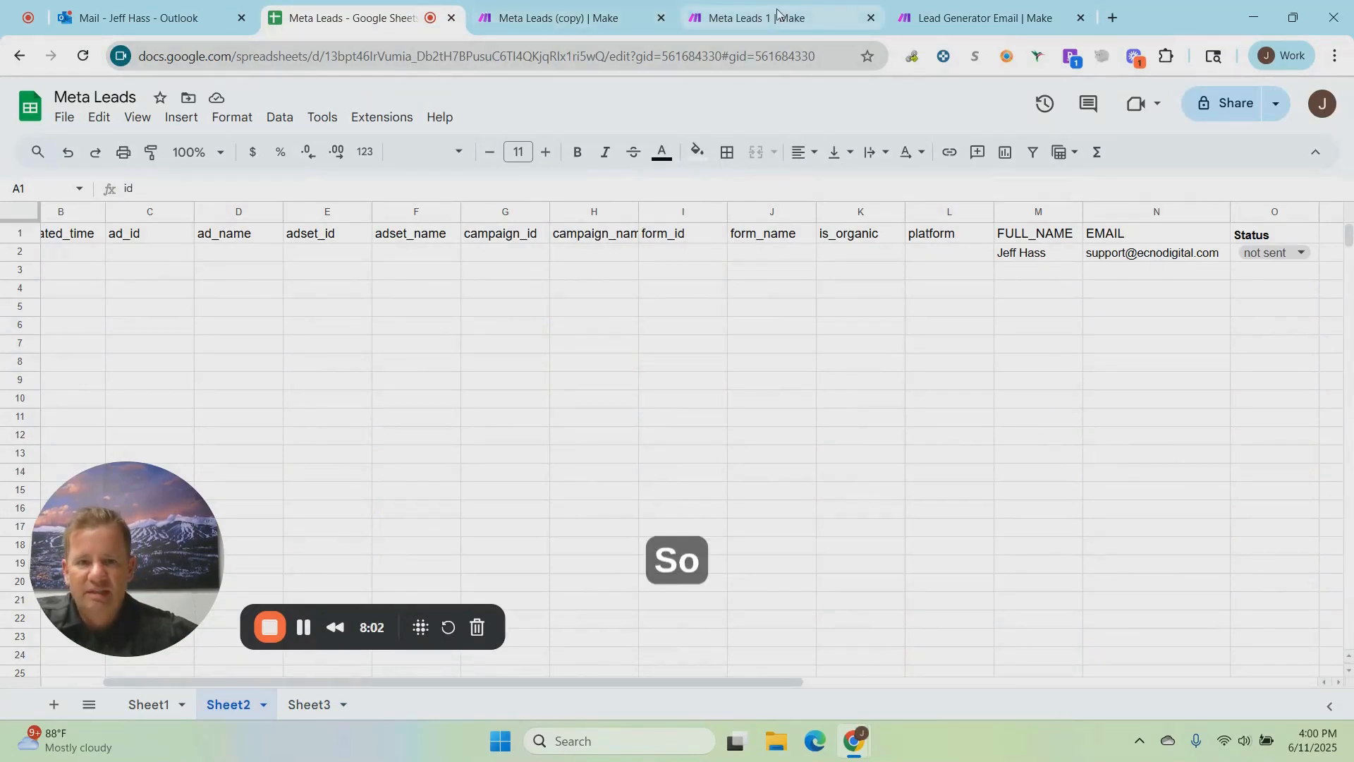
click(980, 18)
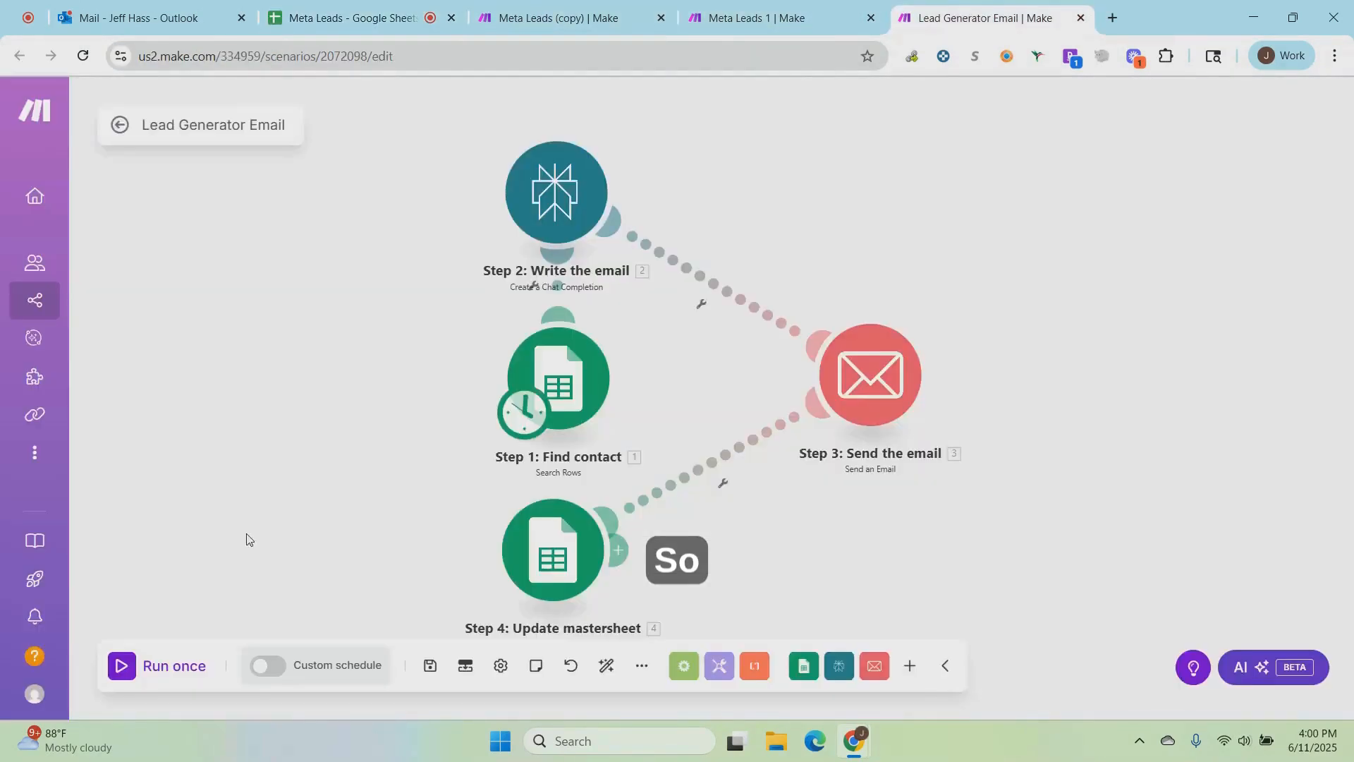
click(135, 680)
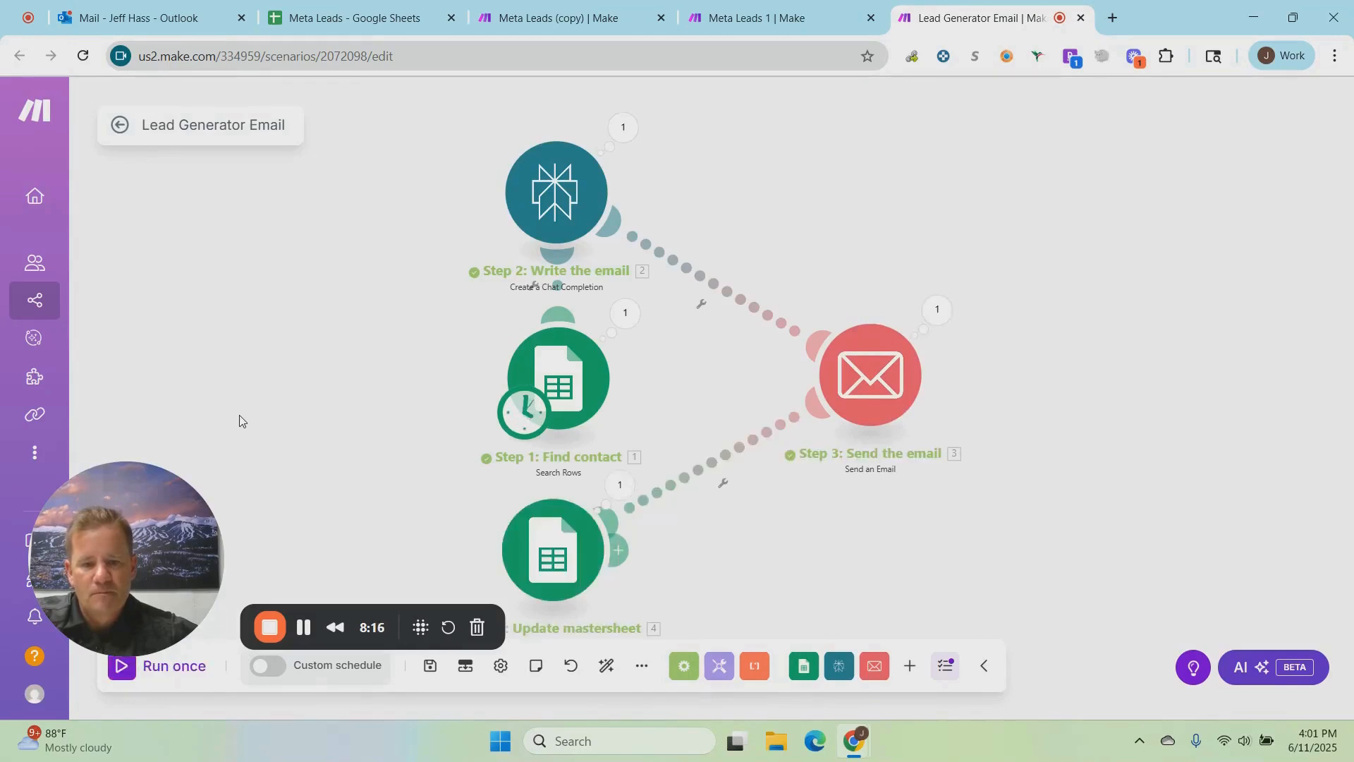
click(392, 23)
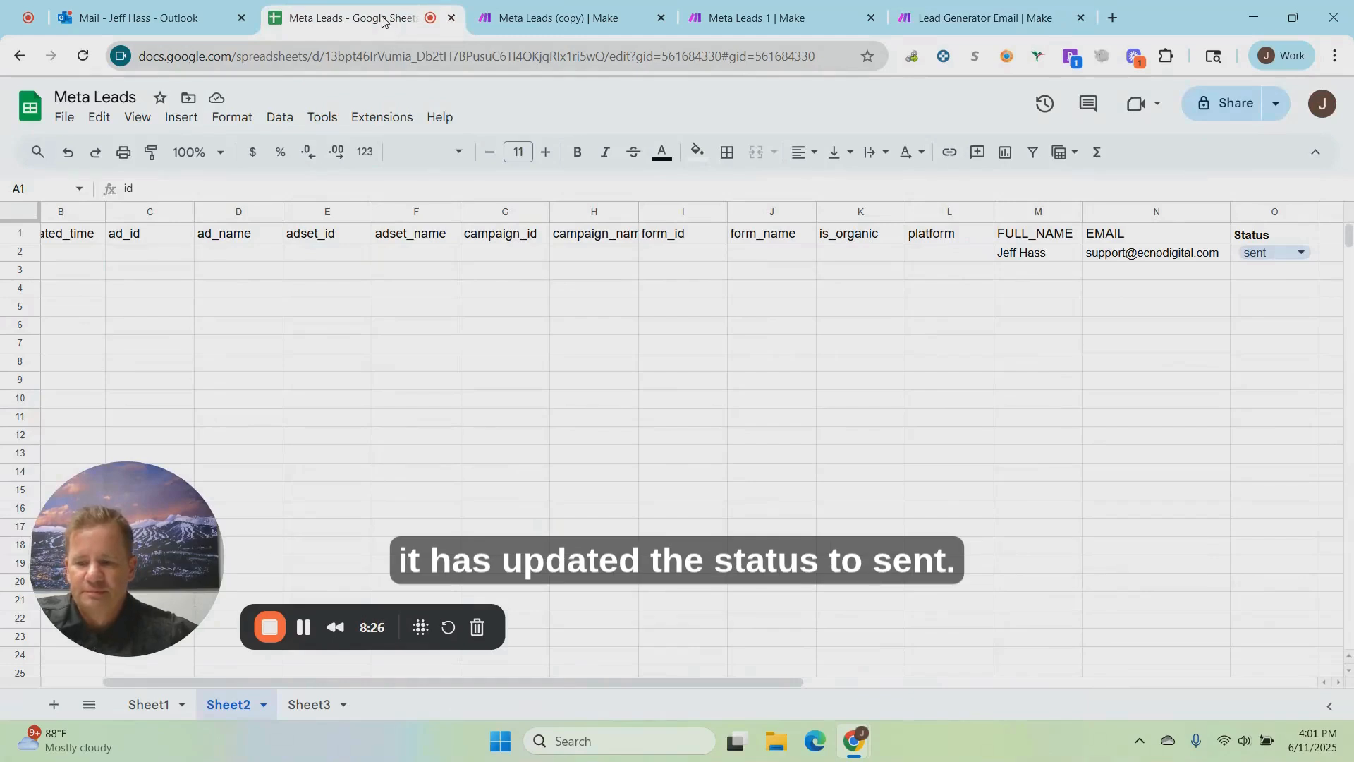
Step: Switch to Outlook, open and read the received FYI lead email, and return to the Meta Leads 1 scenario
click(142, 19)
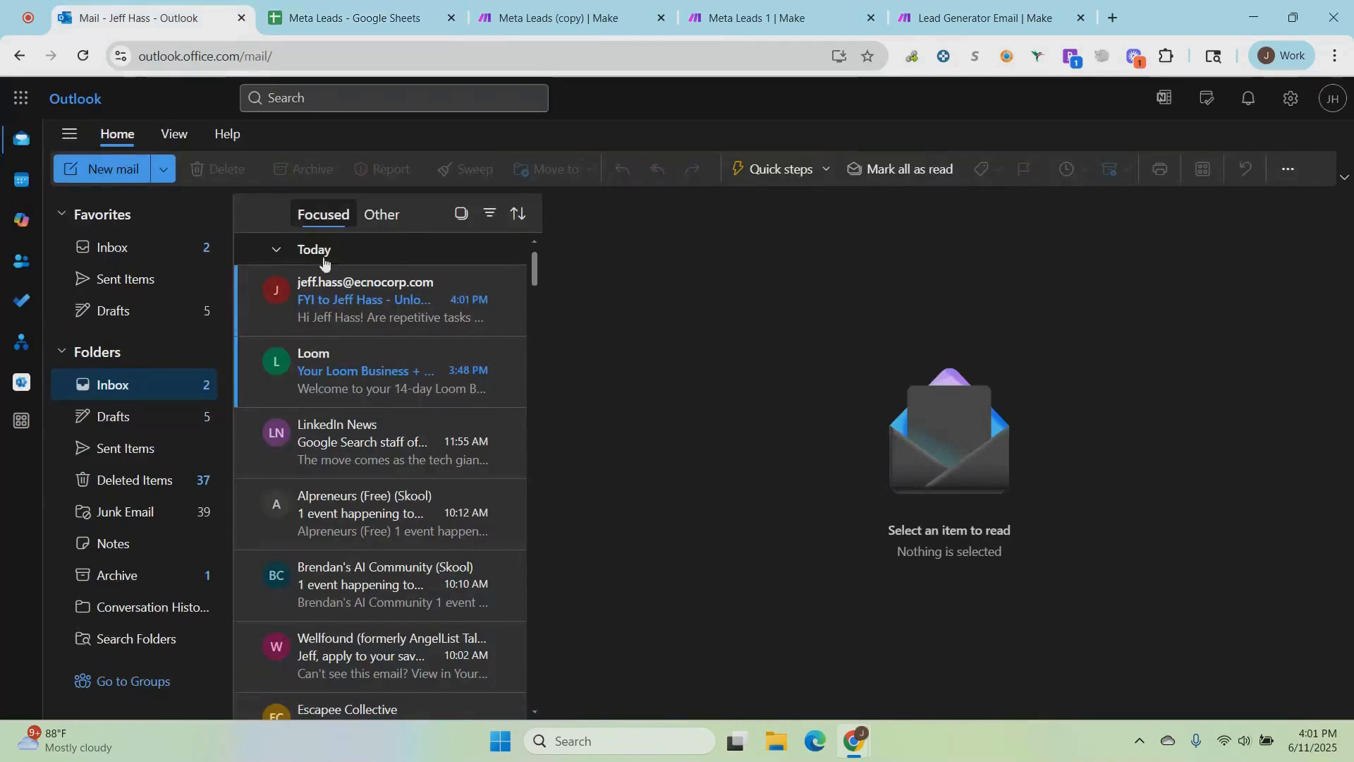
click(342, 301)
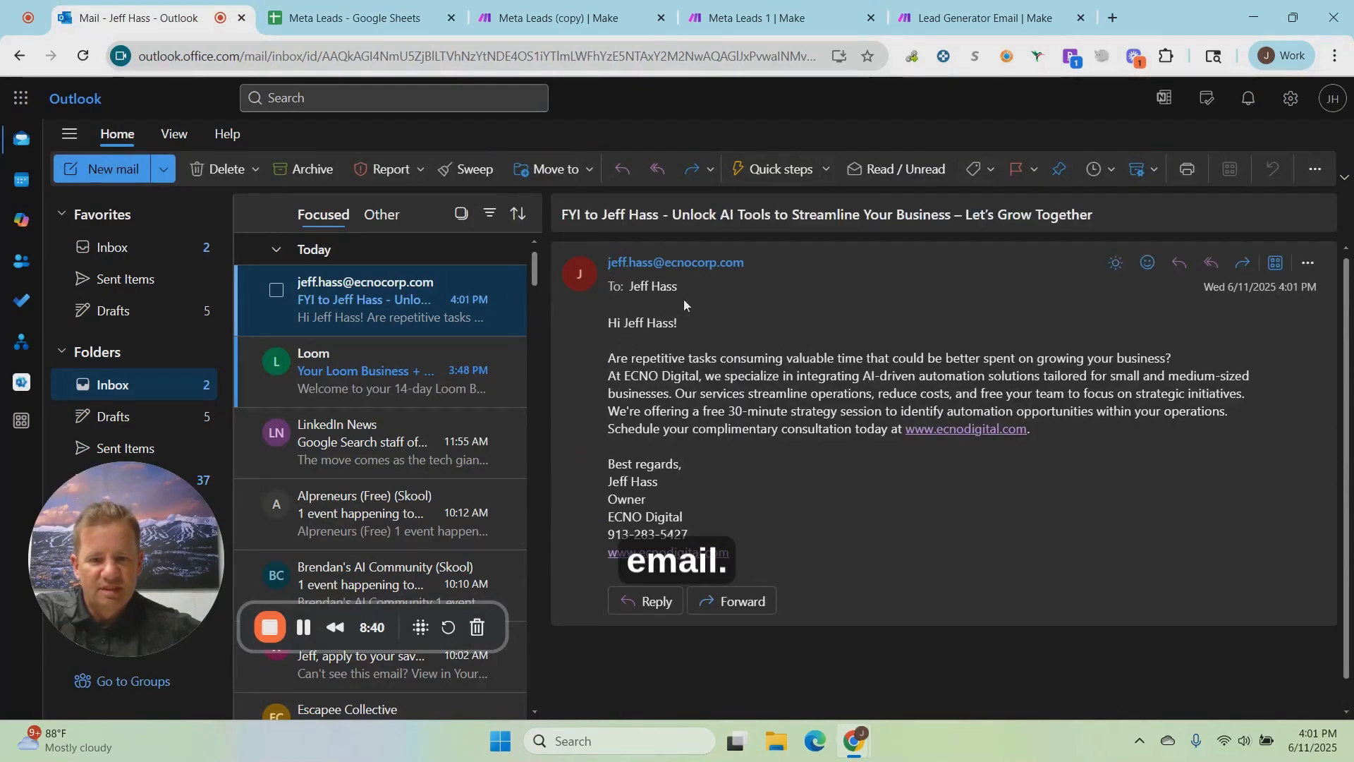
drag(613, 360, 1069, 516)
drag(1085, 469, 1090, 421)
click(1091, 430)
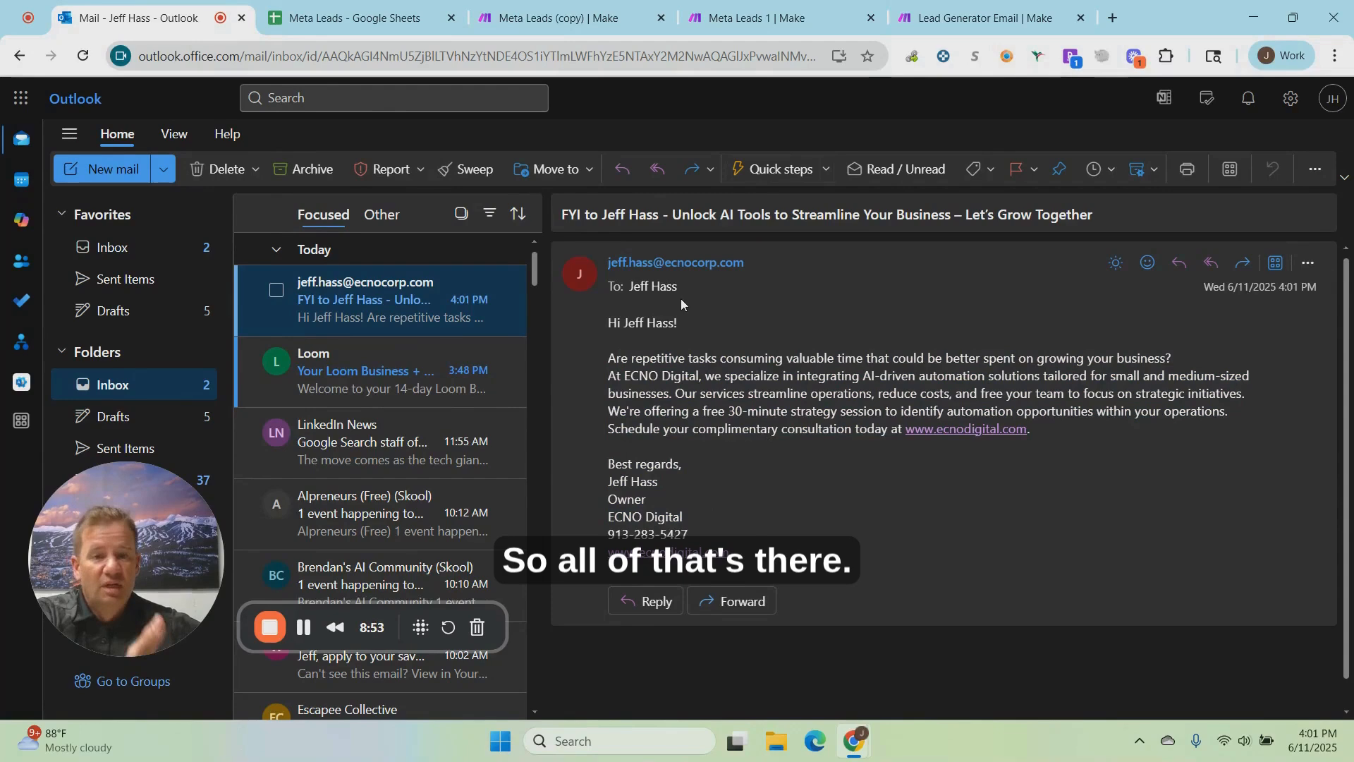
click(753, 21)
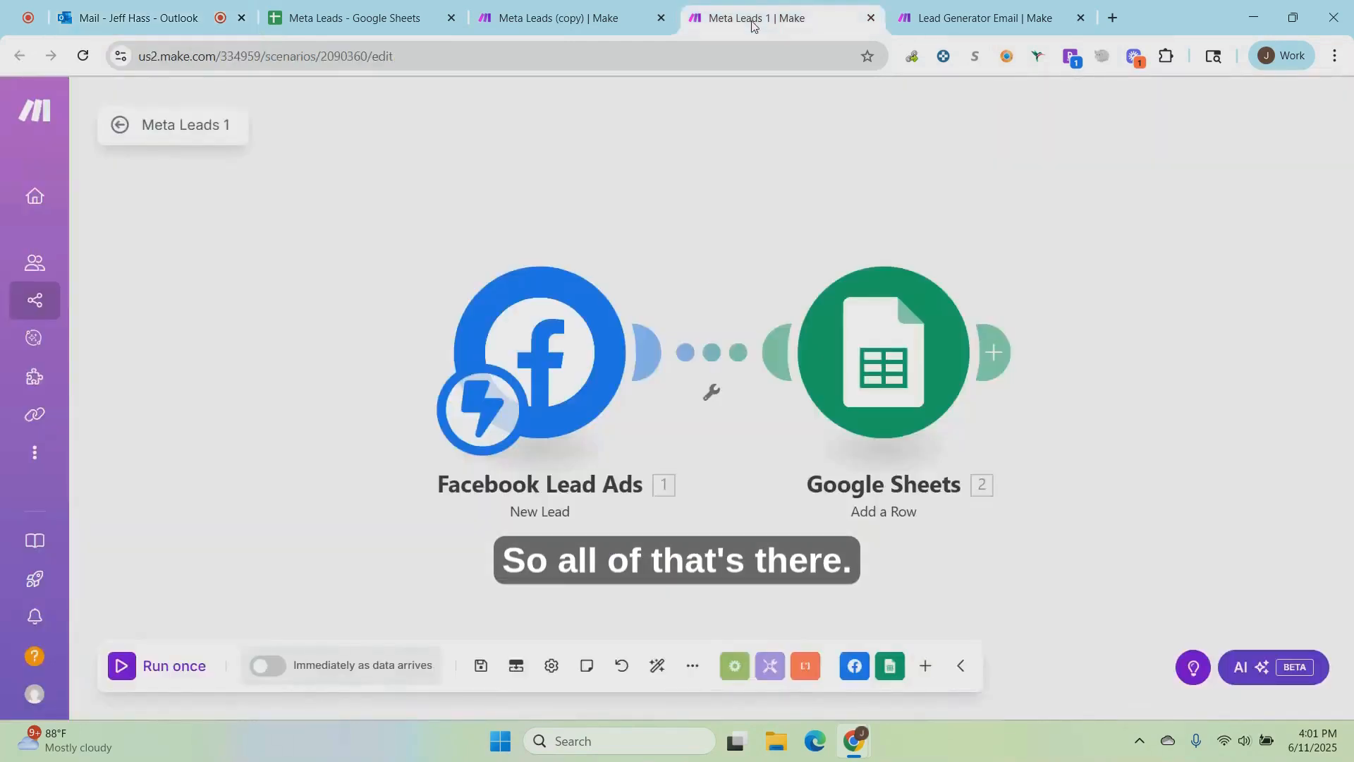